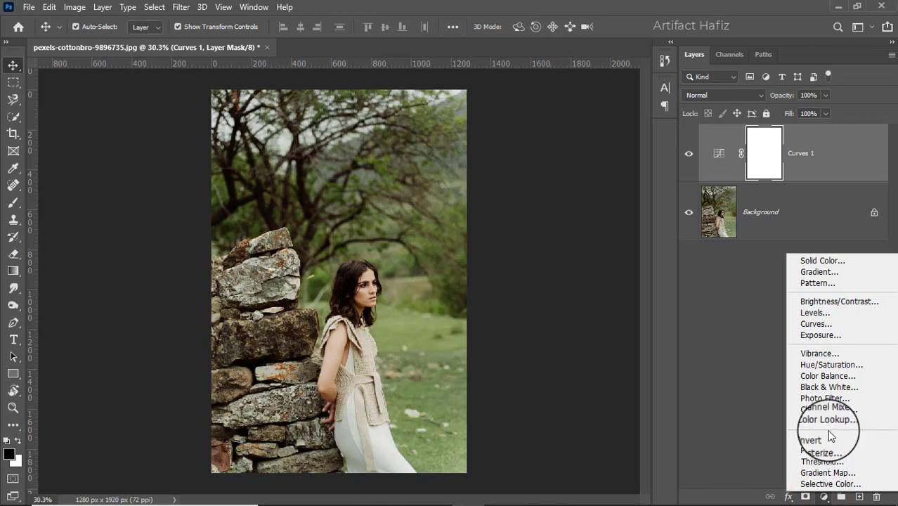
# Add a Color Lookup adjustment layer with the FuturisticBleak.3DL 3D LUT and reduce its opacity to 10%.
pyautogui.click(828, 421)
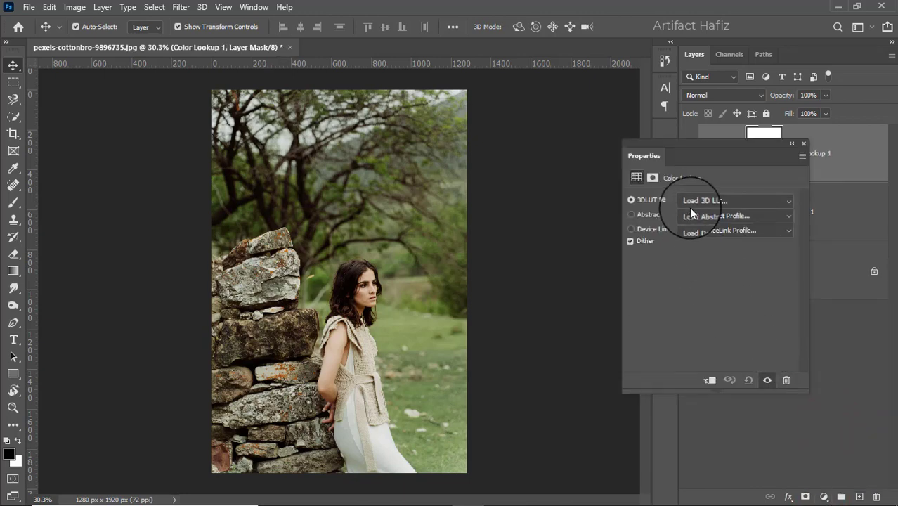
pyautogui.click(696, 201)
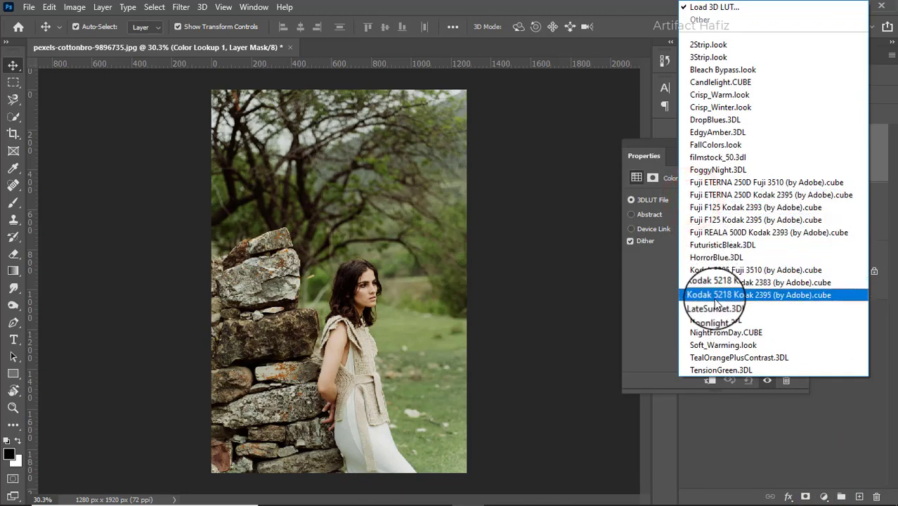
pyautogui.click(723, 245)
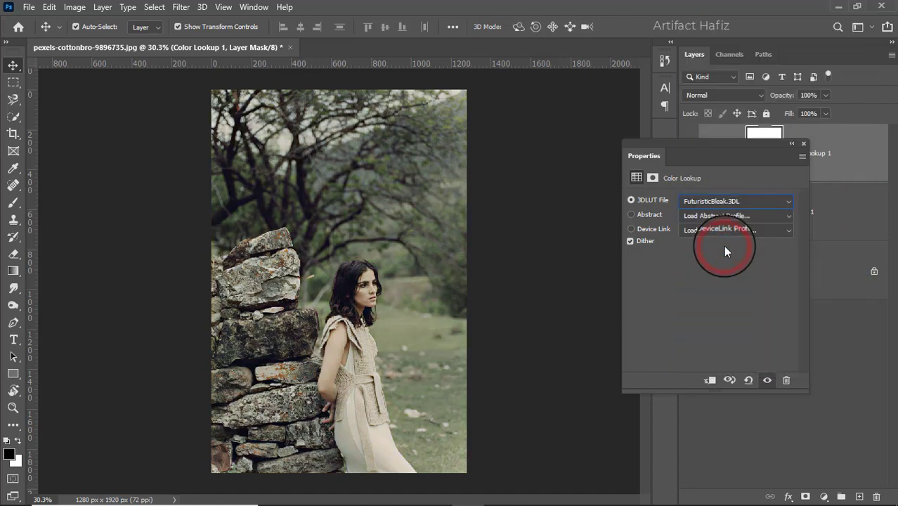
pyautogui.click(790, 143)
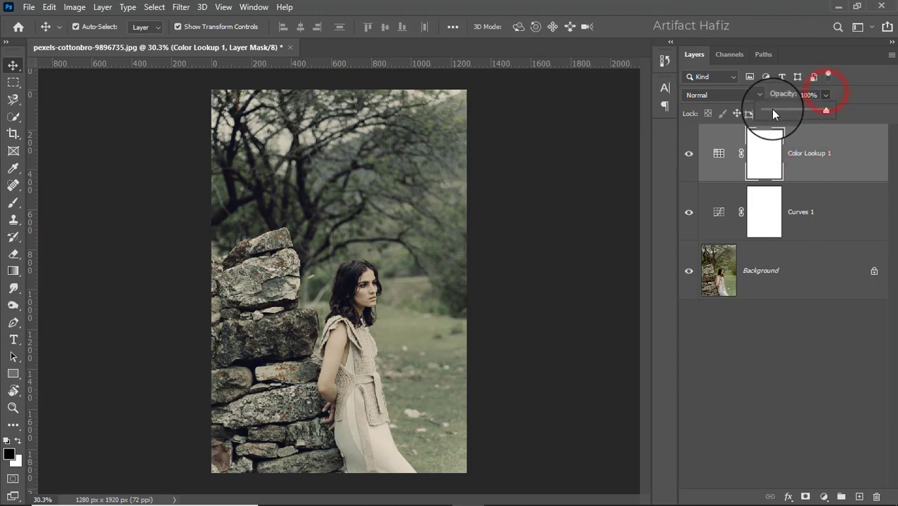
pyautogui.click(773, 110)
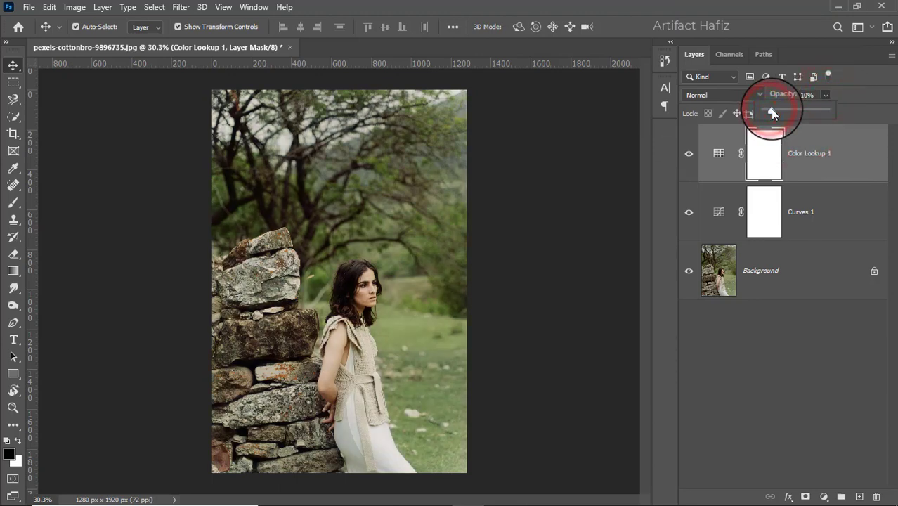
# Add a second Color Lookup adjustment layer, try the TealOrangePlusContrast.3DL LUT, and settle on Soft_Warming.look.
pyautogui.click(824, 497)
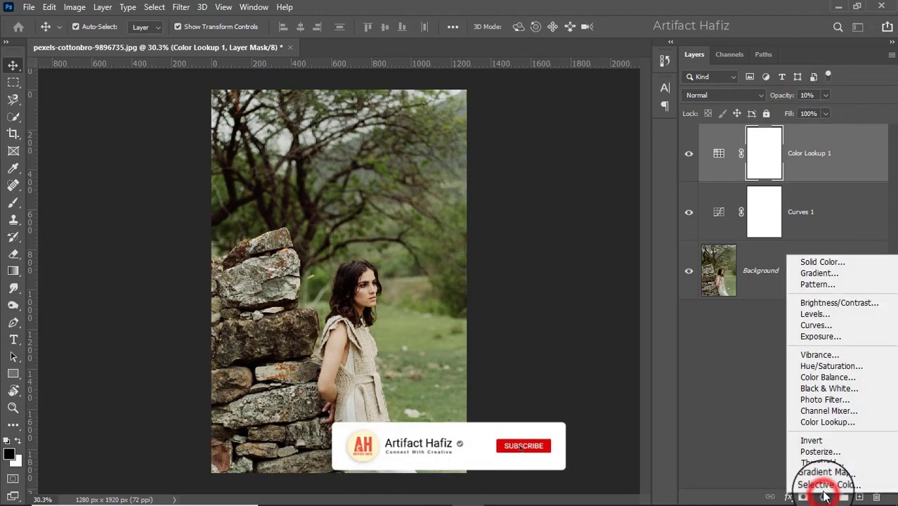
pyautogui.click(822, 421)
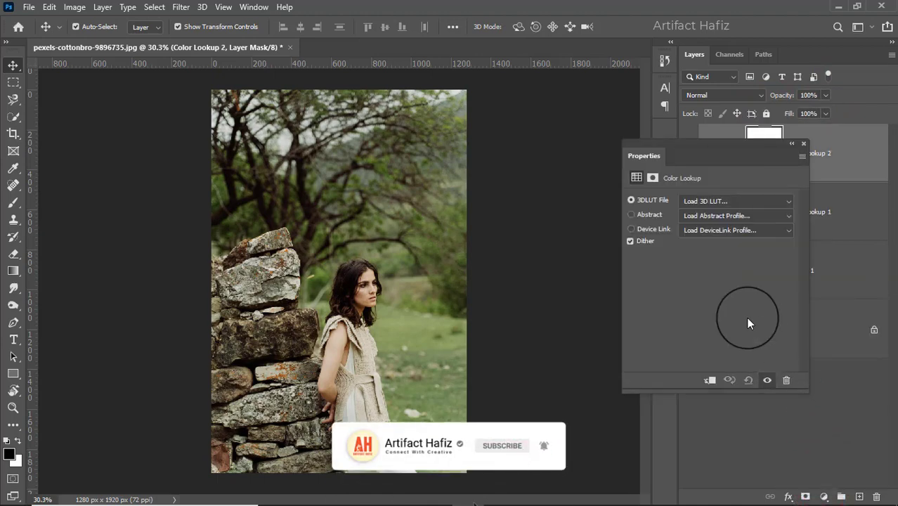
pyautogui.click(715, 201)
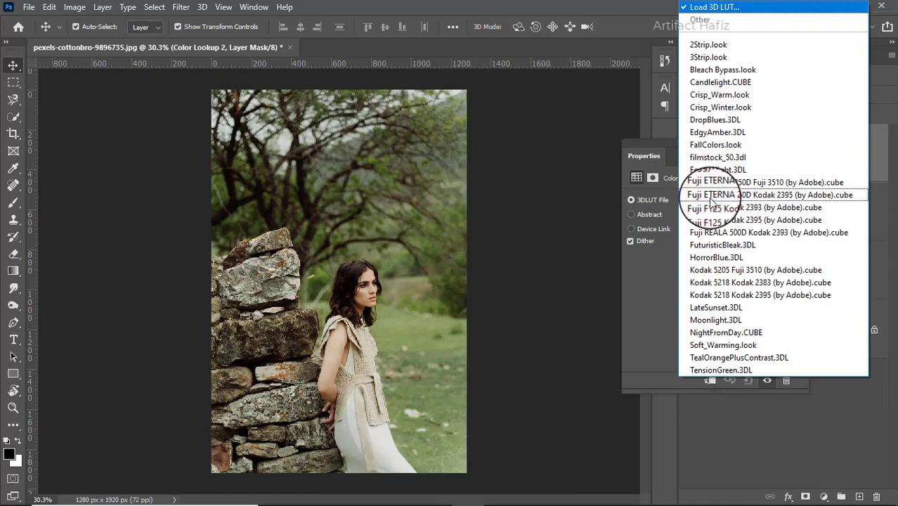
pyautogui.click(714, 357)
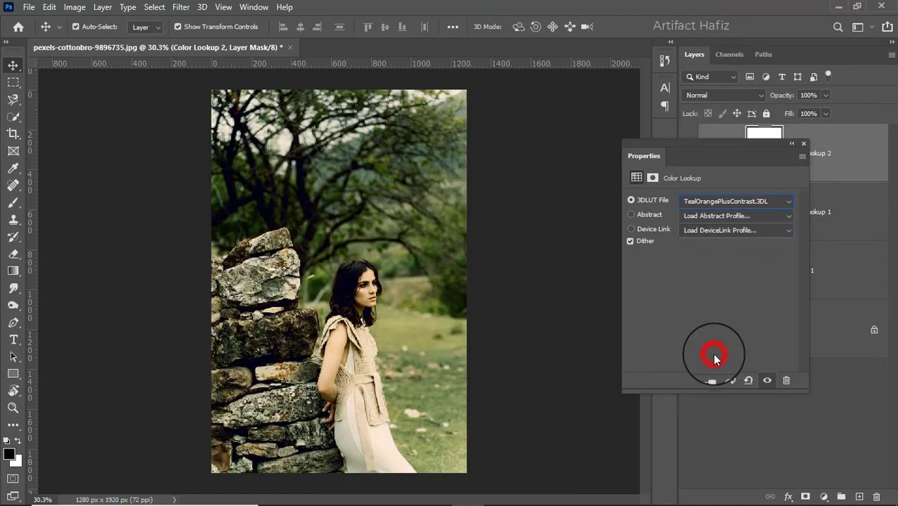
pyautogui.click(717, 201)
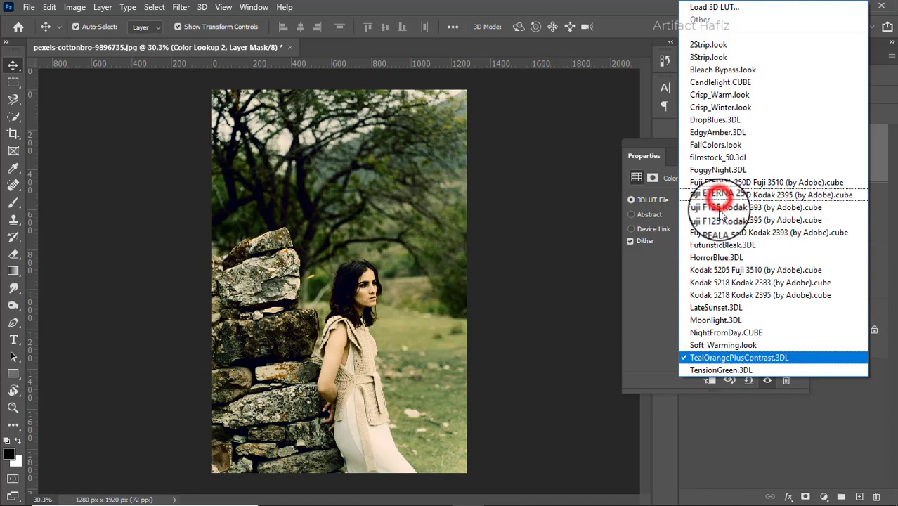
pyautogui.click(713, 343)
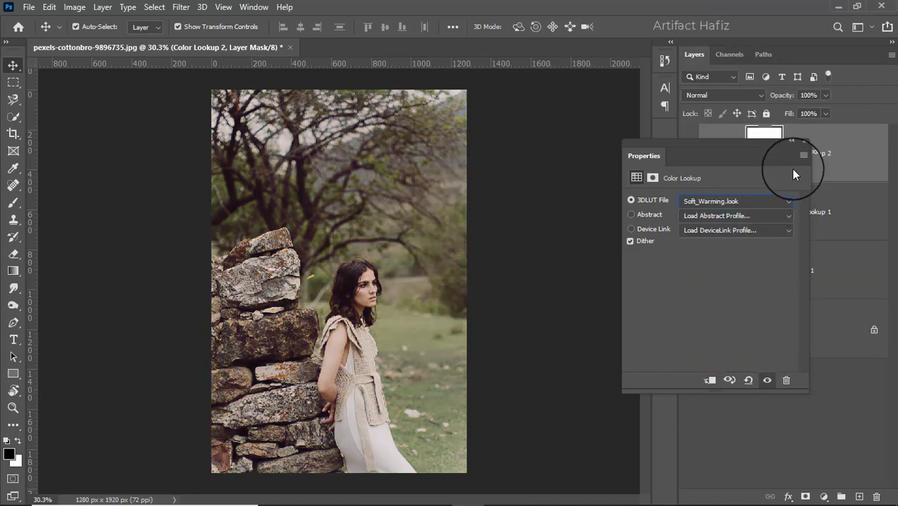
pyautogui.click(804, 144)
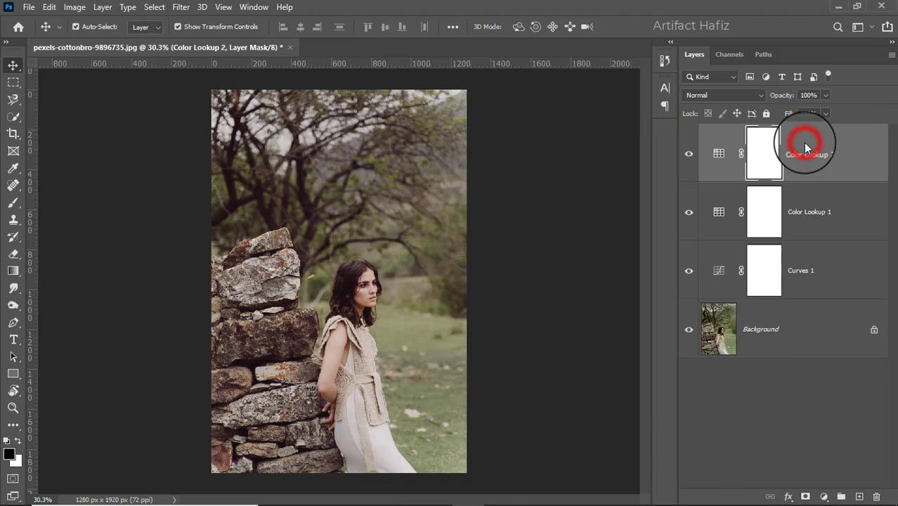
# Compare the image with and without the second Color Lookup layer and reduce that layer's opacity to 25%.
pyautogui.click(688, 153)
pyautogui.click(687, 153)
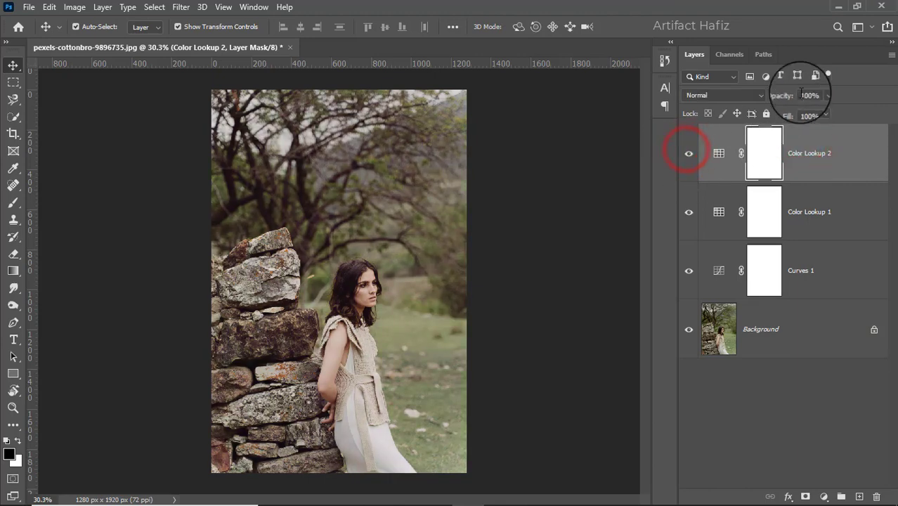
pyautogui.moveTo(796, 112)
pyautogui.mouseDown()
pyautogui.moveTo(778, 110)
pyautogui.moveTo(782, 118)
pyautogui.mouseUp()
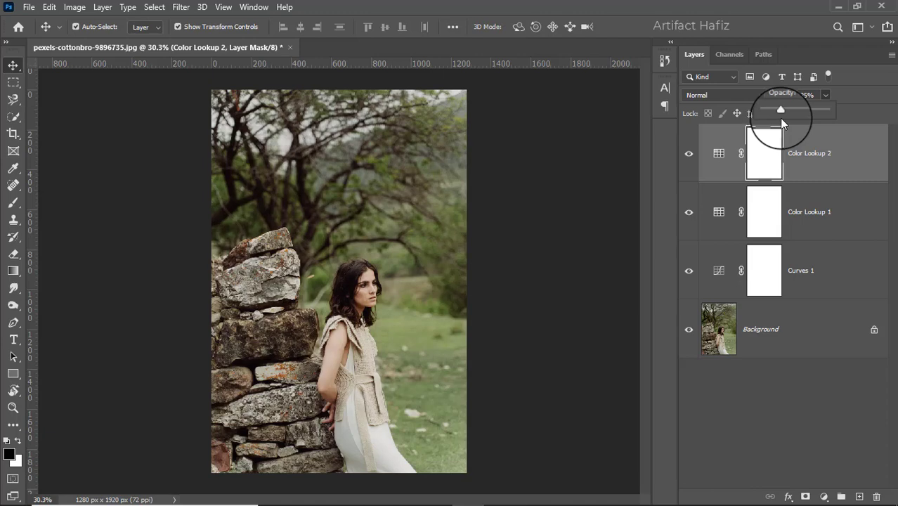
pyautogui.click(815, 157)
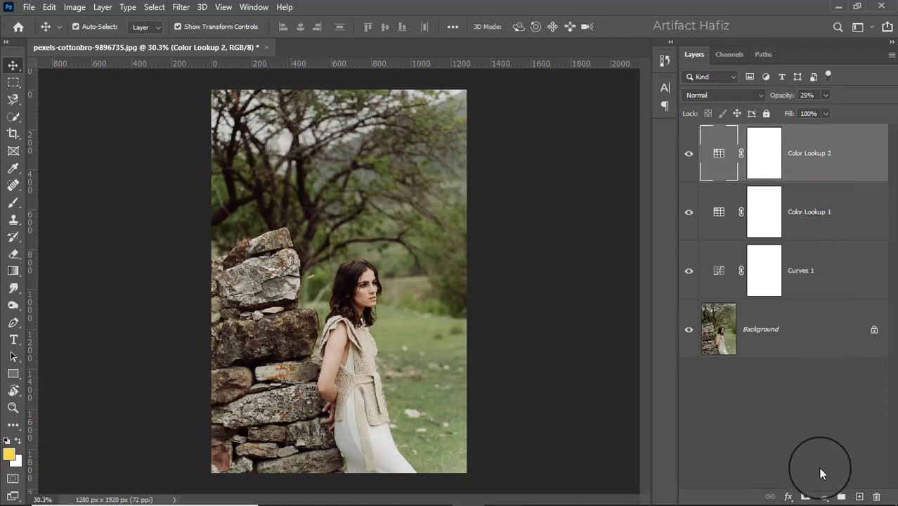
# Add a Levels adjustment layer with the RGB black input level at 4 and the white input level at 237.
pyautogui.click(823, 497)
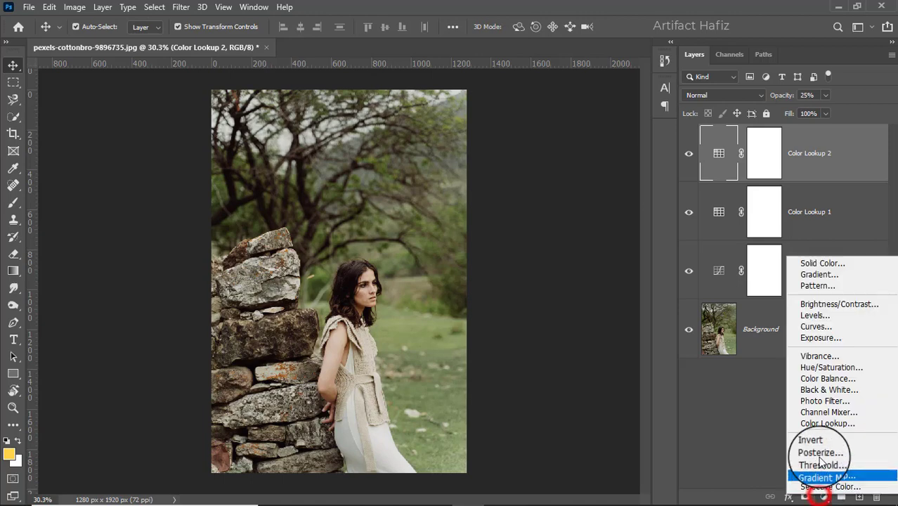
pyautogui.click(809, 316)
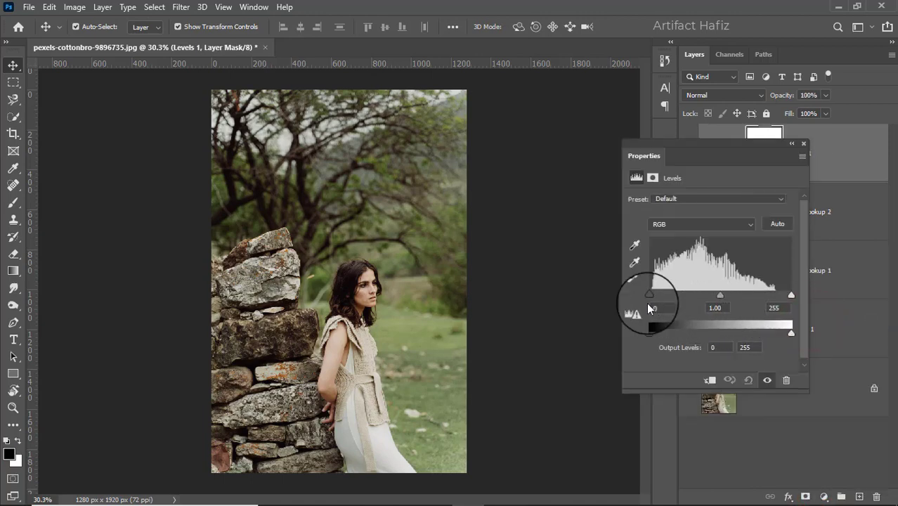
pyautogui.moveTo(647, 299); pyautogui.dragTo(652, 297)
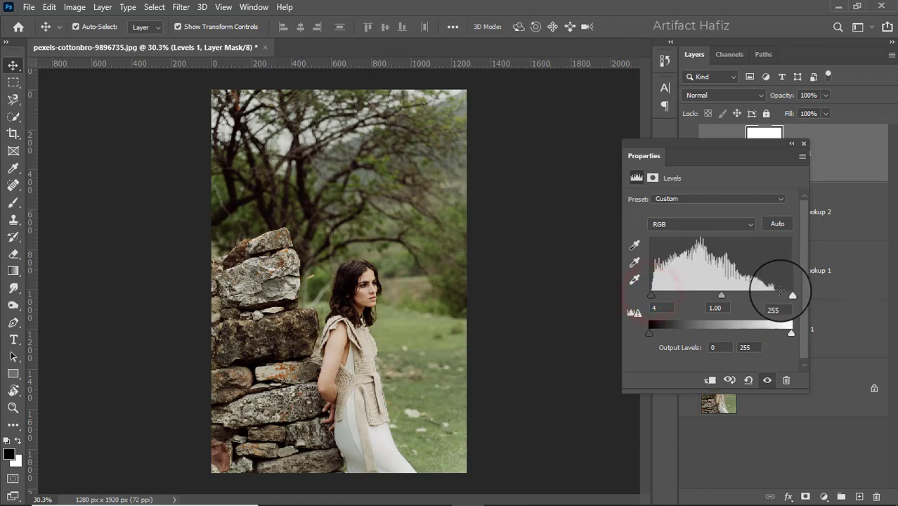
pyautogui.moveTo(791, 296)
pyautogui.mouseDown()
pyautogui.moveTo(773, 298)
pyautogui.moveTo(781, 297)
pyautogui.mouseUp()
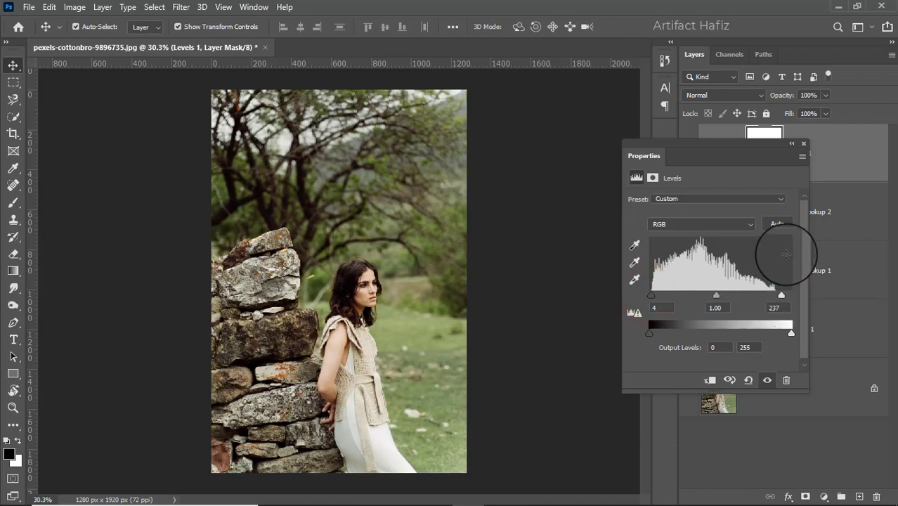
pyautogui.click(805, 143)
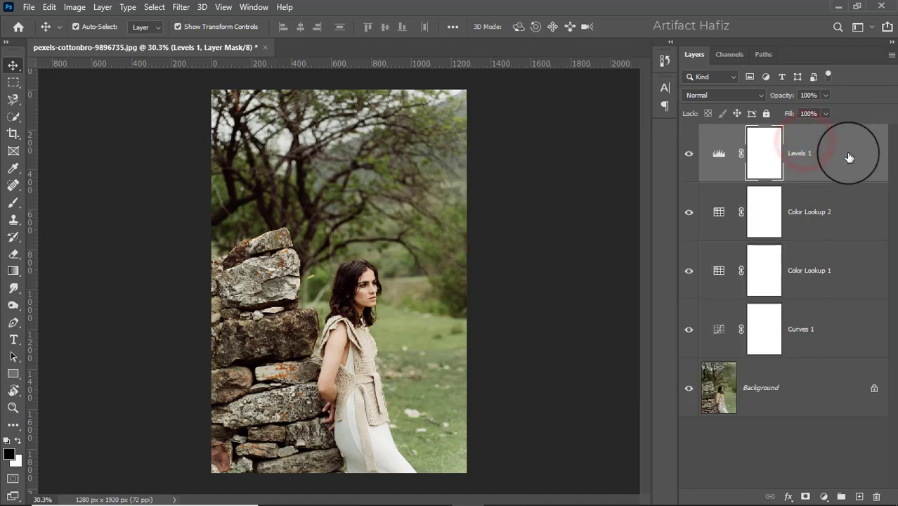
# Stamp all visible layers into a new merged layer and convert it for smart filters.
pyautogui.hotkey('ctrl', 'alt', 'shift', 'e')
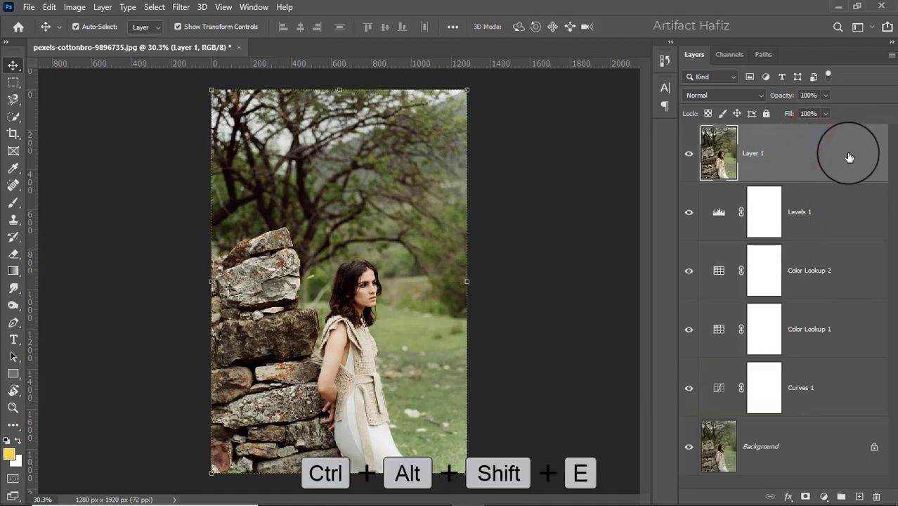
pyautogui.click(177, 8)
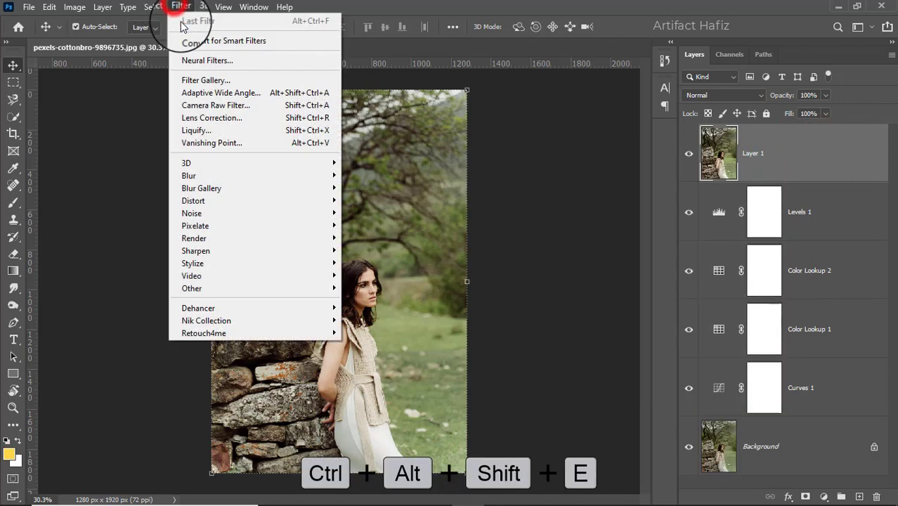
pyautogui.click(184, 39)
# Apply the Camera Raw Filter to the merged layer with temperature +4, tint -1 and exposure -0.30.
pyautogui.click(186, 9)
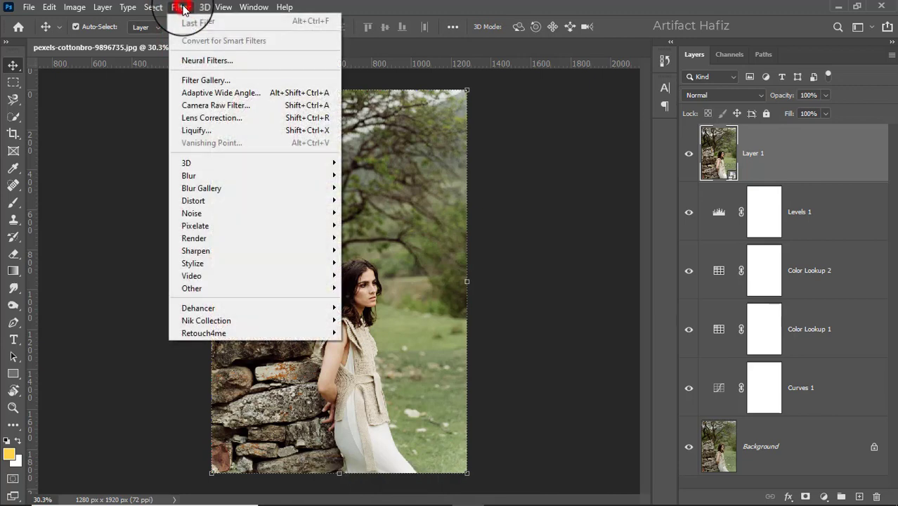
pyautogui.click(204, 105)
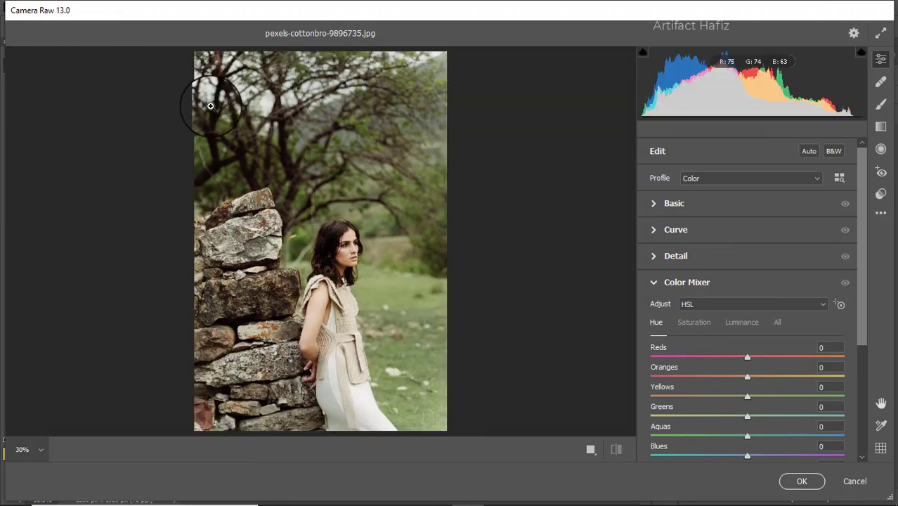
pyautogui.click(652, 205)
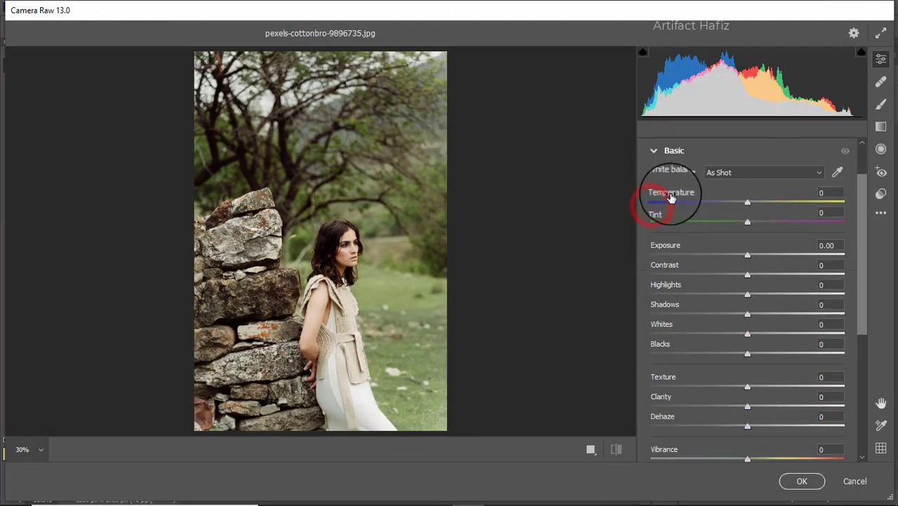
pyautogui.click(751, 201)
pyautogui.click(746, 222)
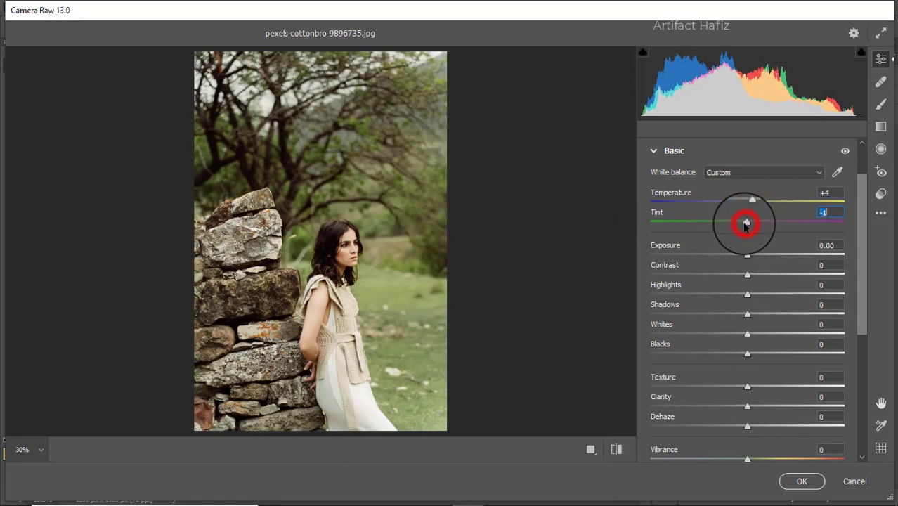
pyautogui.click(742, 254)
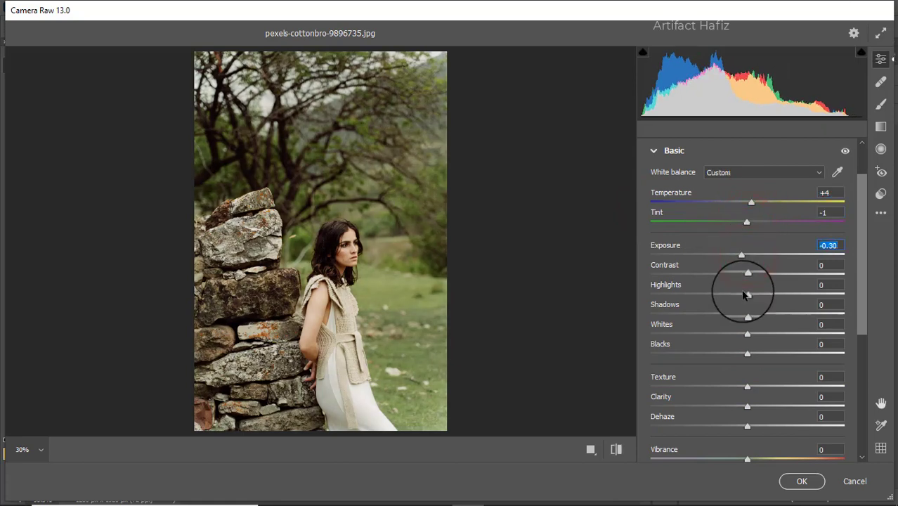
# Set highlights to -69, whites to +51, shadows to +22 and blacks to -5 in the Basic adjustments.
pyautogui.moveTo(746, 294); pyautogui.dragTo(679, 309)
pyautogui.moveTo(746, 334); pyautogui.dragTo(795, 334)
pyautogui.moveTo(747, 314); pyautogui.dragTo(760, 314)
pyautogui.moveTo(746, 351); pyautogui.dragTo(739, 356)
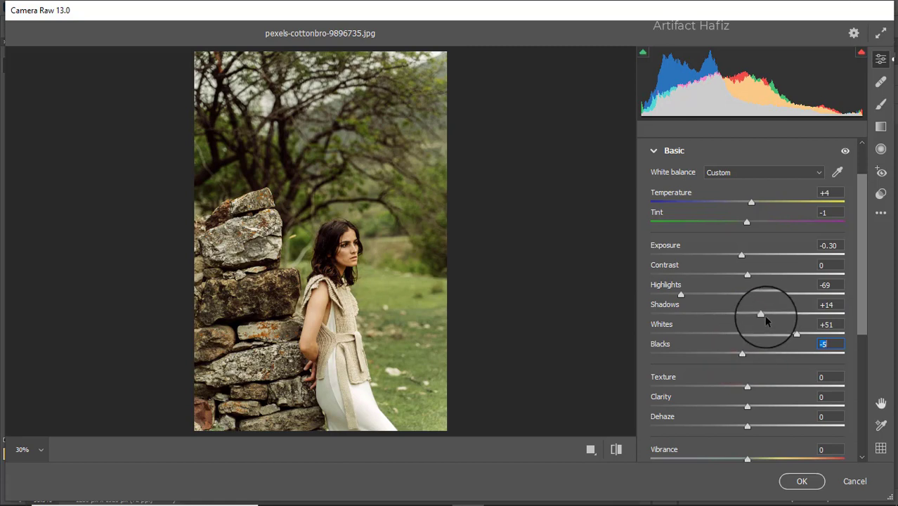
pyautogui.moveTo(762, 314); pyautogui.dragTo(769, 314)
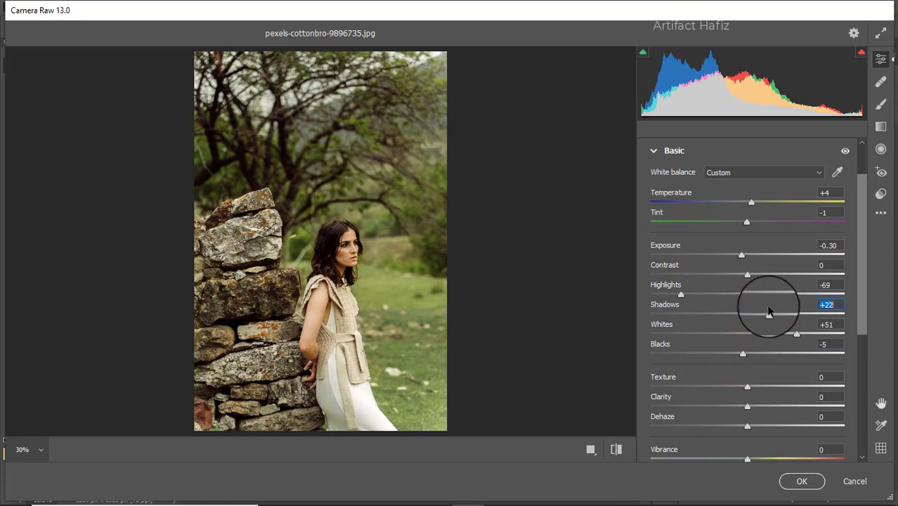
# Set texture to -1, clarity to +5, dehaze to +6, vibrance to +9 and saturation to -4.
pyautogui.scroll(-3, 768, 311)
pyautogui.scroll(1, 766, 309)
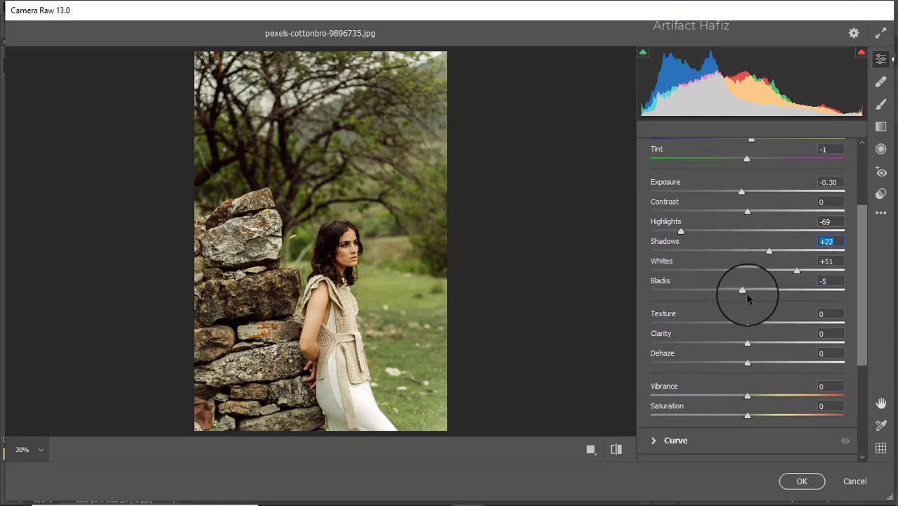
pyautogui.moveTo(746, 323)
pyautogui.mouseDown()
pyautogui.moveTo(727, 323)
pyautogui.moveTo(747, 332)
pyautogui.mouseUp()
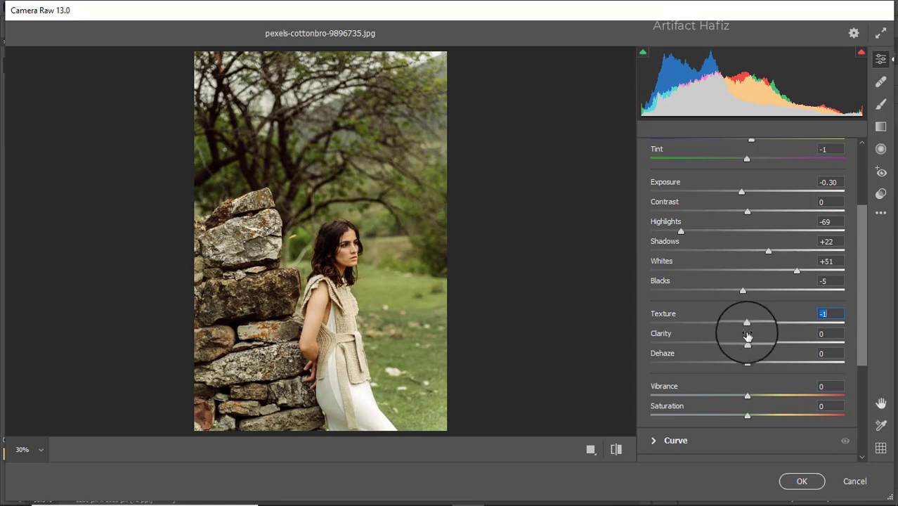
pyautogui.moveTo(746, 343); pyautogui.dragTo(751, 365)
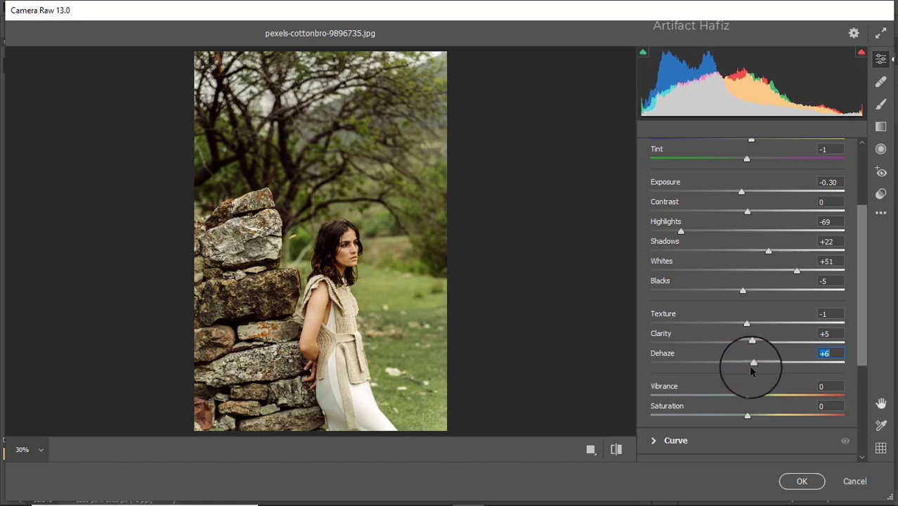
pyautogui.moveTo(749, 395); pyautogui.dragTo(743, 420)
pyautogui.click(747, 418)
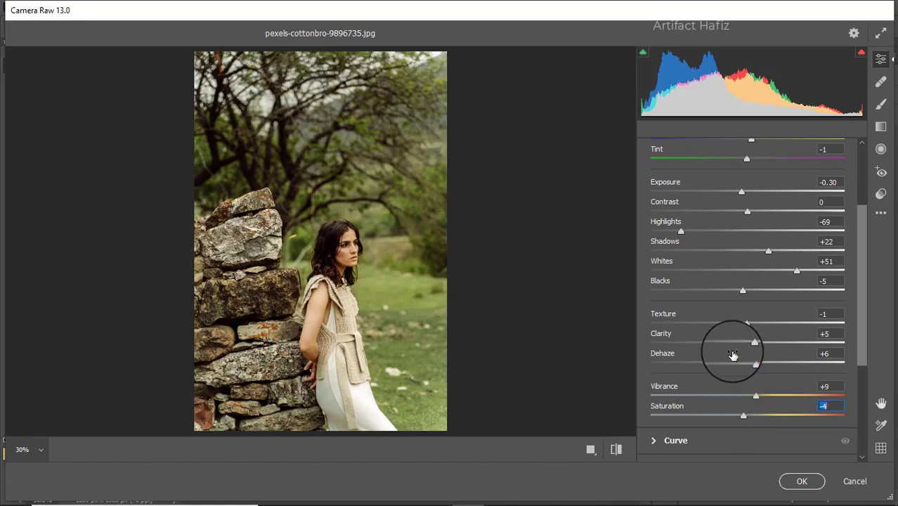
# Add a shadow point and a highlight point to the point curve, placing the highlight point at input 195, output 198.
pyautogui.scroll(-3, 733, 355)
pyautogui.click(664, 344)
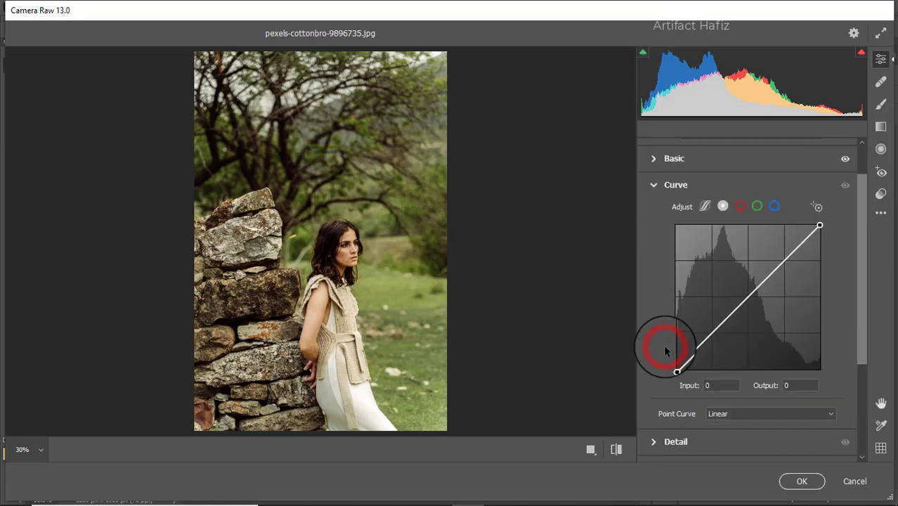
pyautogui.click(712, 335)
pyautogui.click(785, 257)
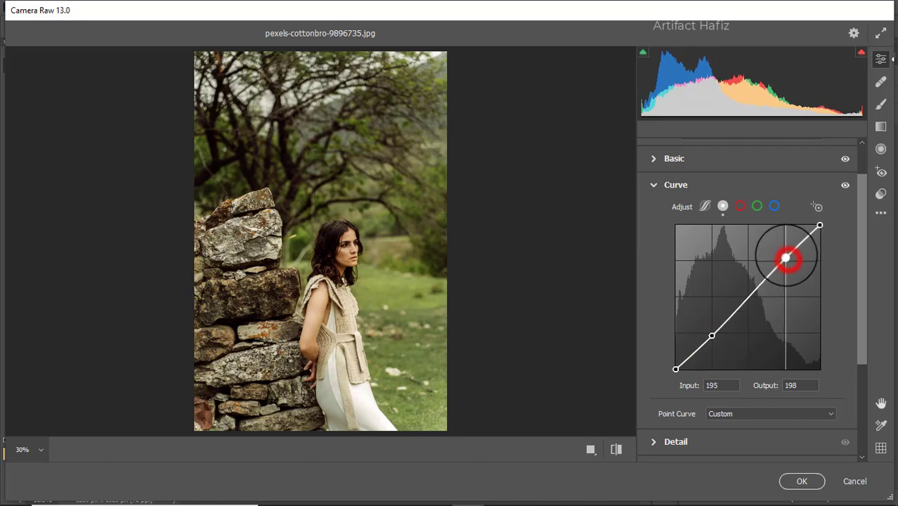
# On the blue channel curve, raise the black point to output 7 and add a shadow point at input 62, output 61.
pyautogui.click(773, 206)
pyautogui.moveTo(674, 368); pyautogui.dragTo(675, 366)
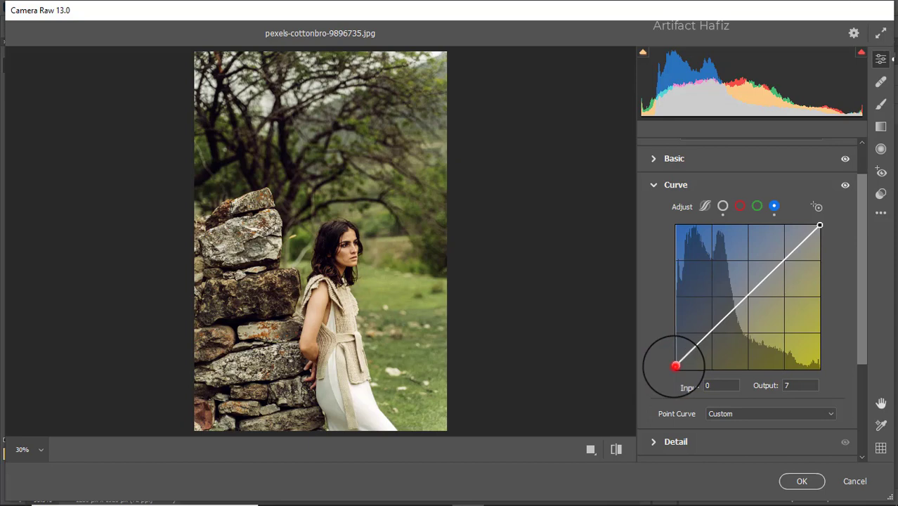
pyautogui.click(710, 334)
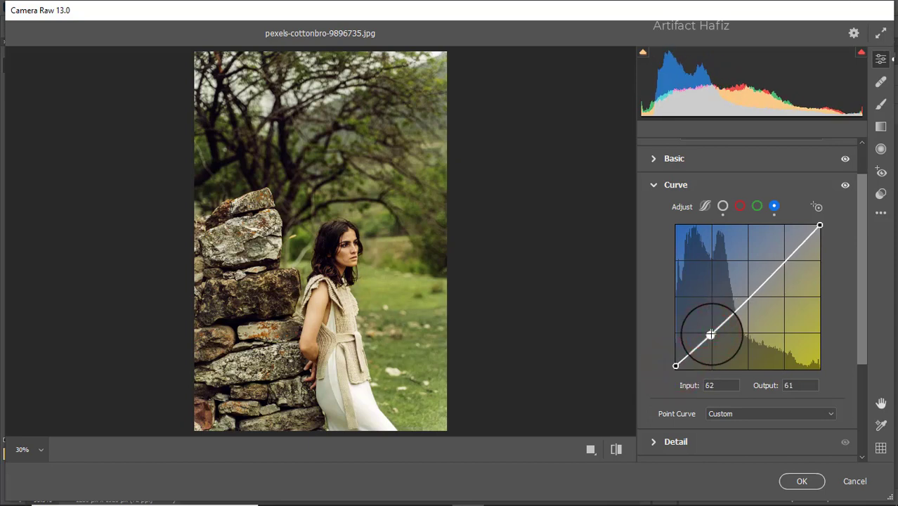
# Set sharpening to 10, noise reduction to 5 and color noise reduction to 24 in the Detail adjustments.
pyautogui.scroll(-3, 713, 335)
pyautogui.click(680, 318)
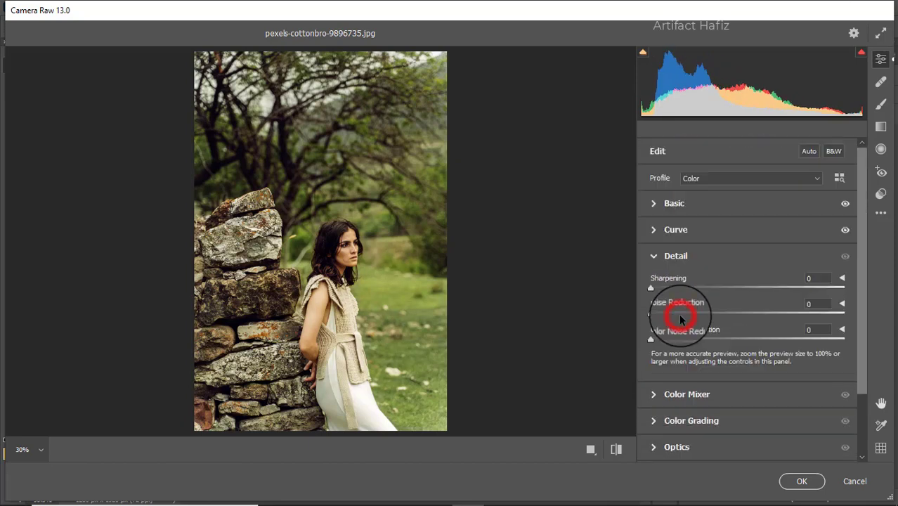
pyautogui.moveTo(651, 288); pyautogui.dragTo(697, 343)
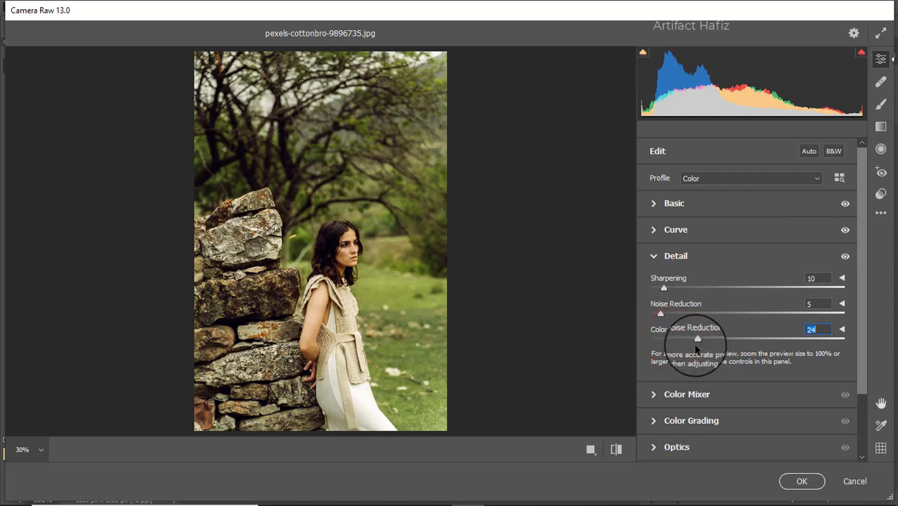
# Set Color Mixer saturation to reds +24, oranges +5, yellows -10, greens -100, aquas +3 and blues +6.
pyautogui.click(654, 396)
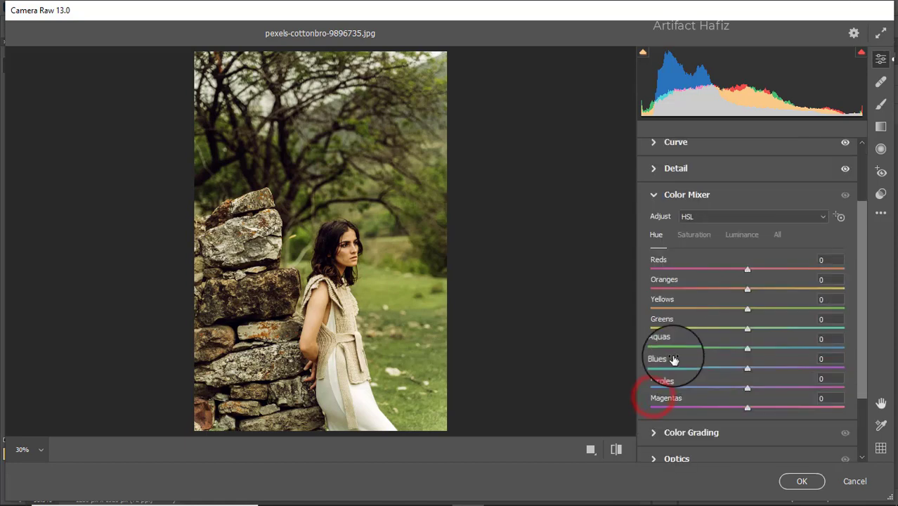
pyautogui.click(699, 243)
pyautogui.moveTo(747, 269); pyautogui.dragTo(771, 271)
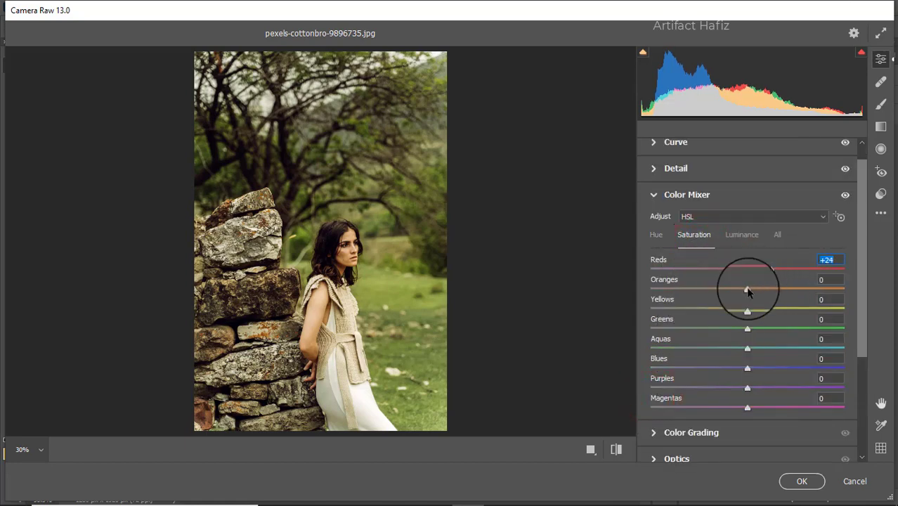
pyautogui.click(747, 288)
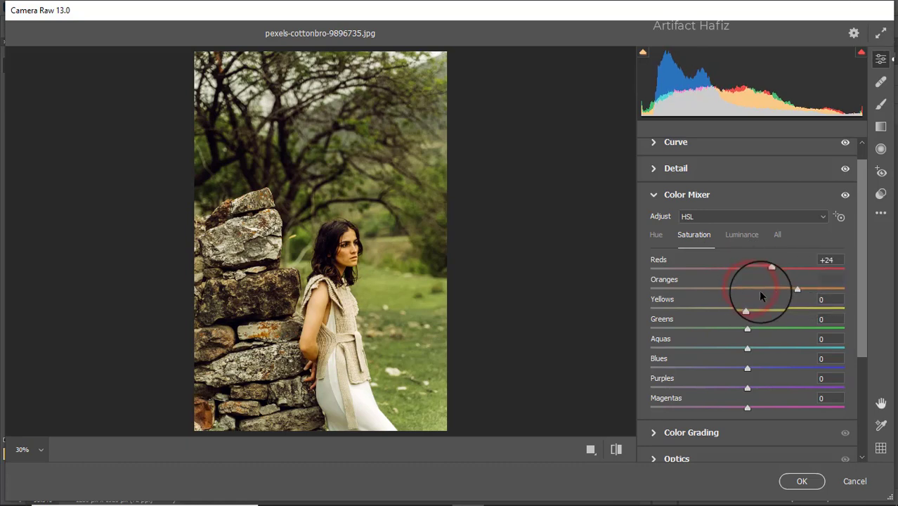
pyautogui.moveTo(747, 291); pyautogui.dragTo(642, 330)
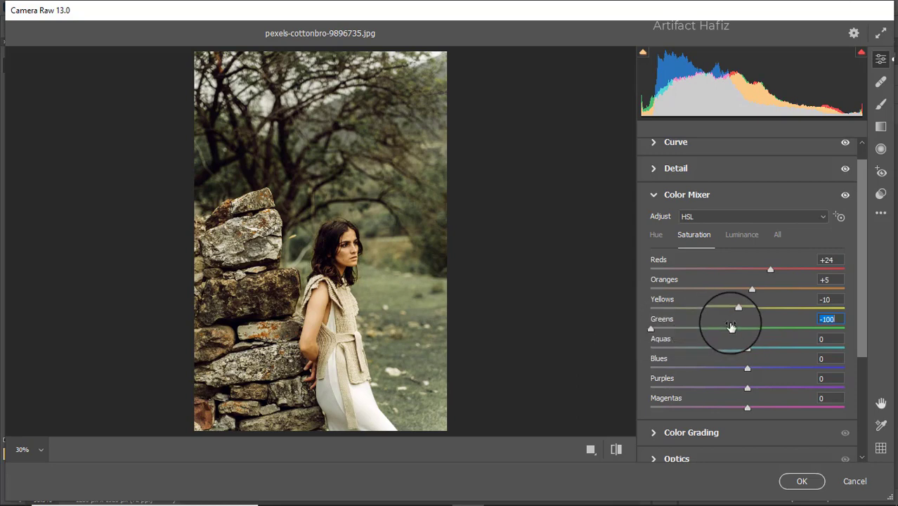
pyautogui.moveTo(746, 347); pyautogui.dragTo(753, 367)
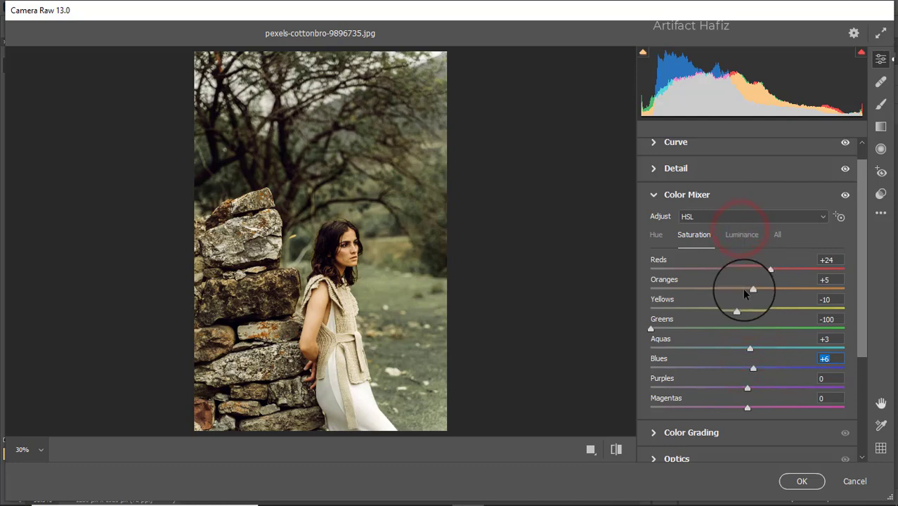
# Fine-tune the Color Mixer luminance of individual color ranges, including the reds, oranges, yellows and blues.
pyautogui.click(736, 236)
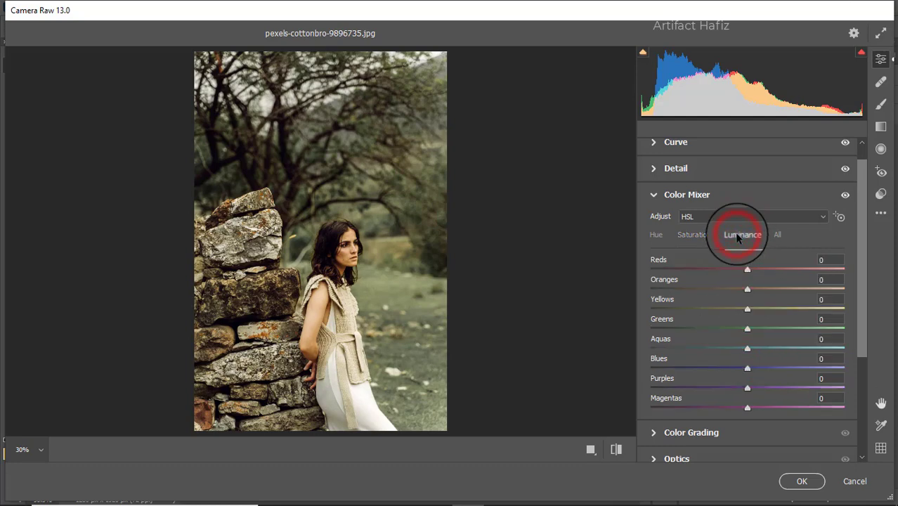
pyautogui.moveTo(748, 288); pyautogui.dragTo(753, 269)
pyautogui.moveTo(748, 310); pyautogui.dragTo(752, 368)
# Set Color Mixer hue to greens +33, yellows -12, blues -25 and aquas -48.
pyautogui.click(654, 236)
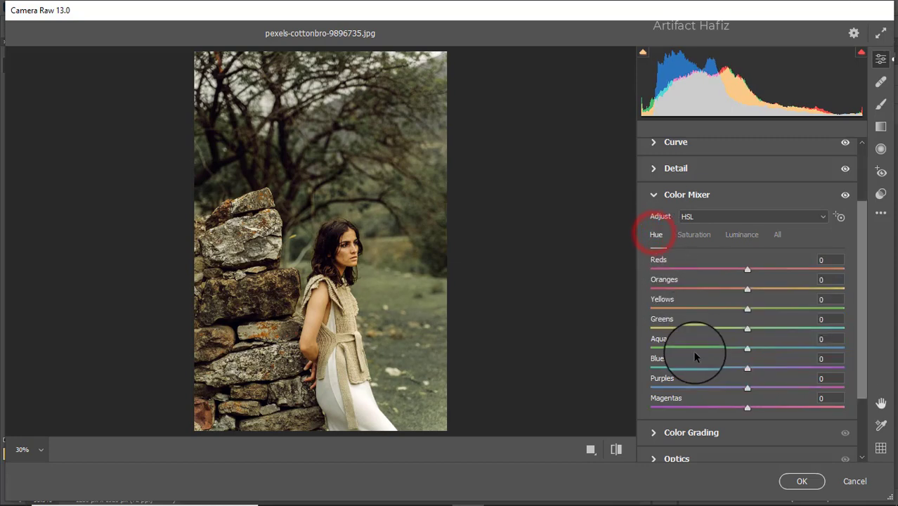
pyautogui.moveTo(749, 329); pyautogui.dragTo(778, 332)
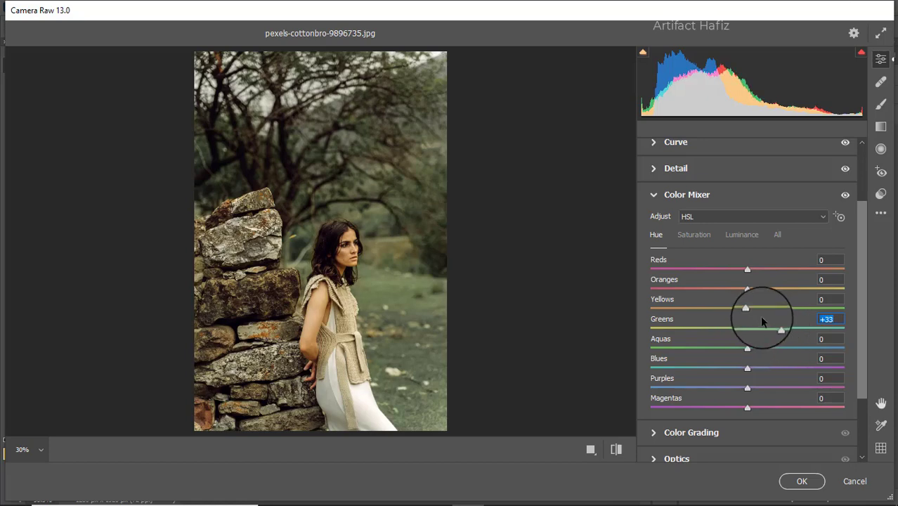
pyautogui.moveTo(747, 310)
pyautogui.mouseDown()
pyautogui.moveTo(799, 311)
pyautogui.moveTo(723, 318)
pyautogui.moveTo(735, 318)
pyautogui.mouseUp()
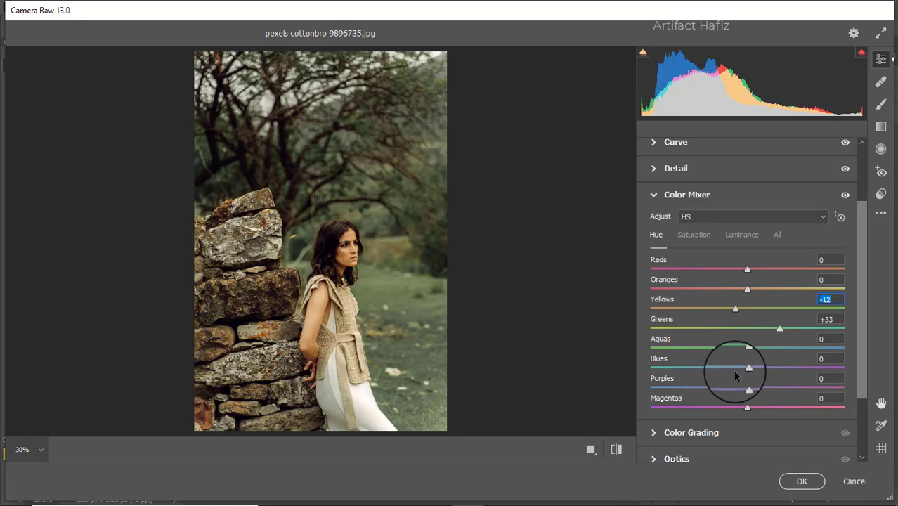
pyautogui.moveTo(747, 367); pyautogui.dragTo(701, 349)
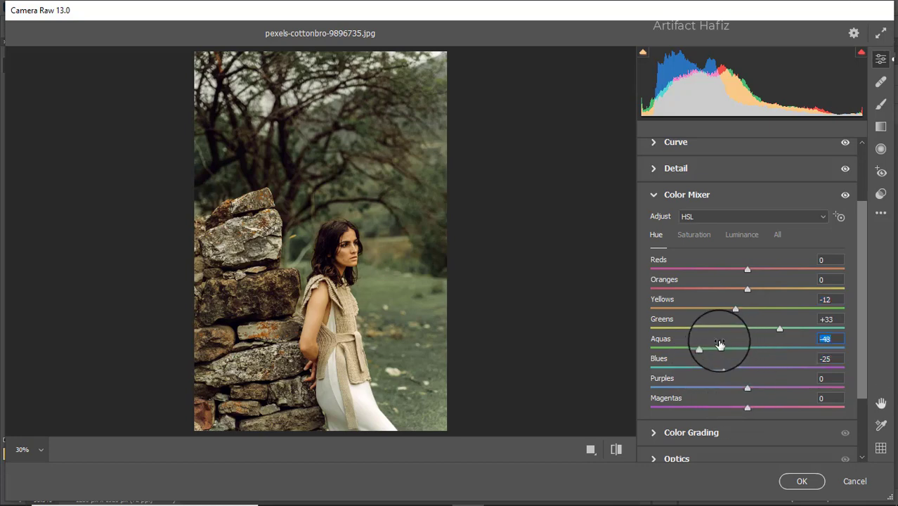
# Color grade the shadows to hue 212, saturation 13, the midtones to hue 273, saturation 15, and the highlights to hue 123, saturation 9.
pyautogui.click(697, 433)
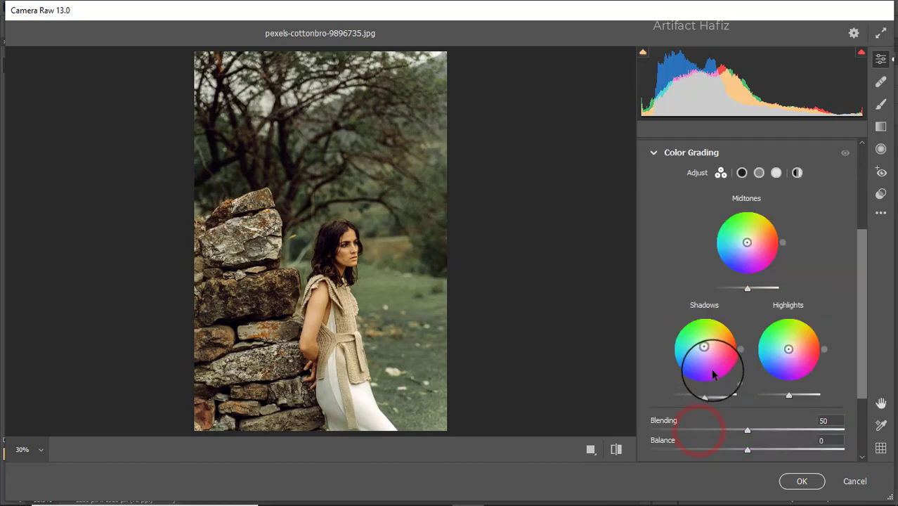
pyautogui.moveTo(704, 349); pyautogui.dragTo(654, 382)
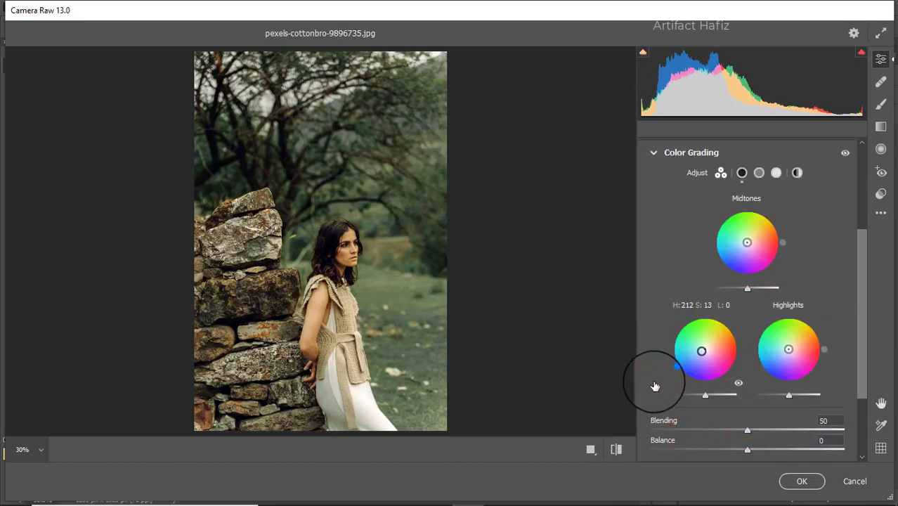
pyautogui.moveTo(746, 242); pyautogui.dragTo(746, 302)
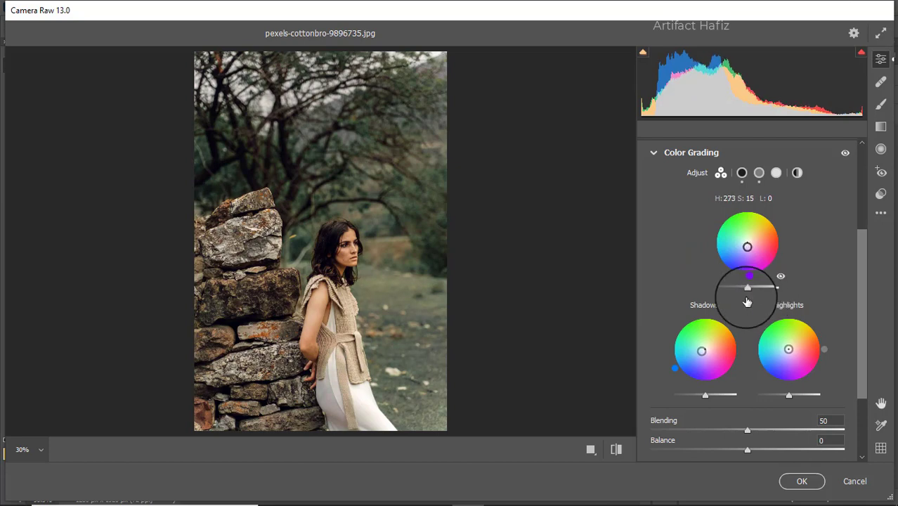
pyautogui.moveTo(789, 349); pyautogui.dragTo(761, 331)
# In Calibration, set green primary saturation to +24, red primary saturation to -7 and blue primary saturation to -10.
pyautogui.scroll(-3, 760, 349)
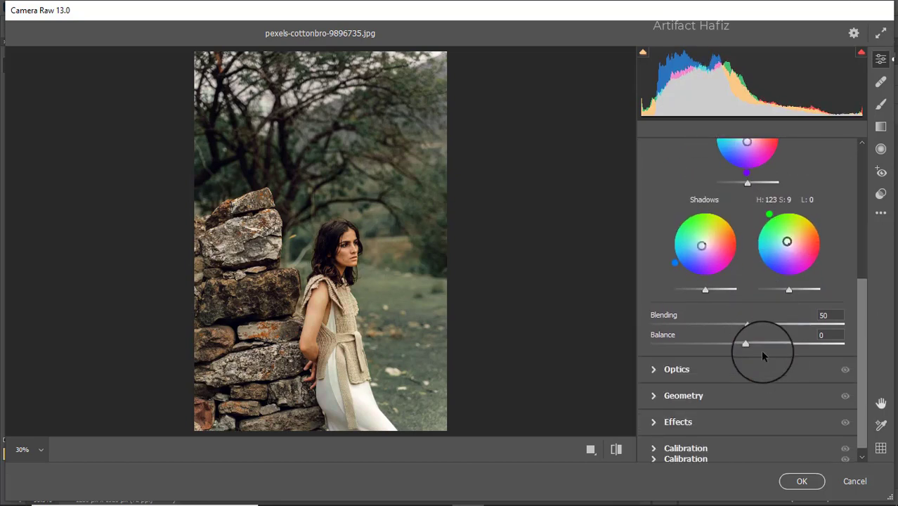
pyautogui.click(704, 443)
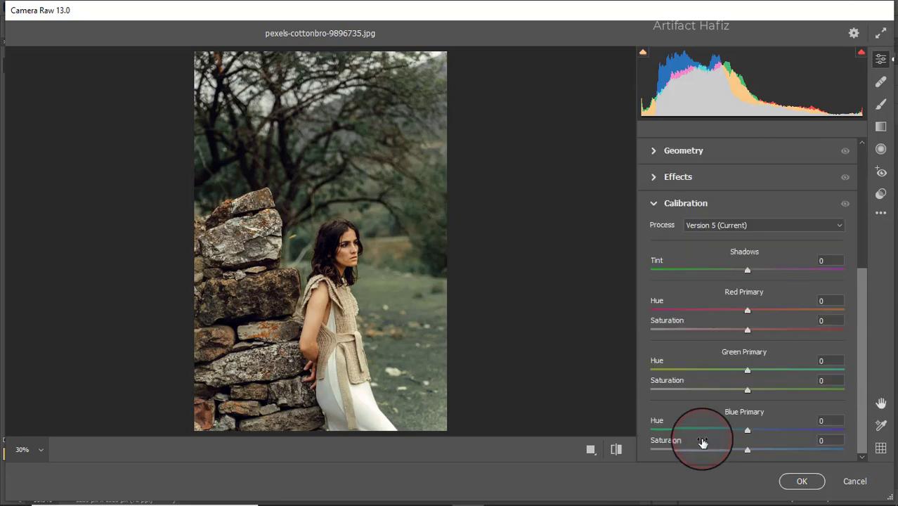
pyautogui.moveTo(748, 394); pyautogui.dragTo(769, 392)
pyautogui.moveTo(747, 329); pyautogui.dragTo(739, 335)
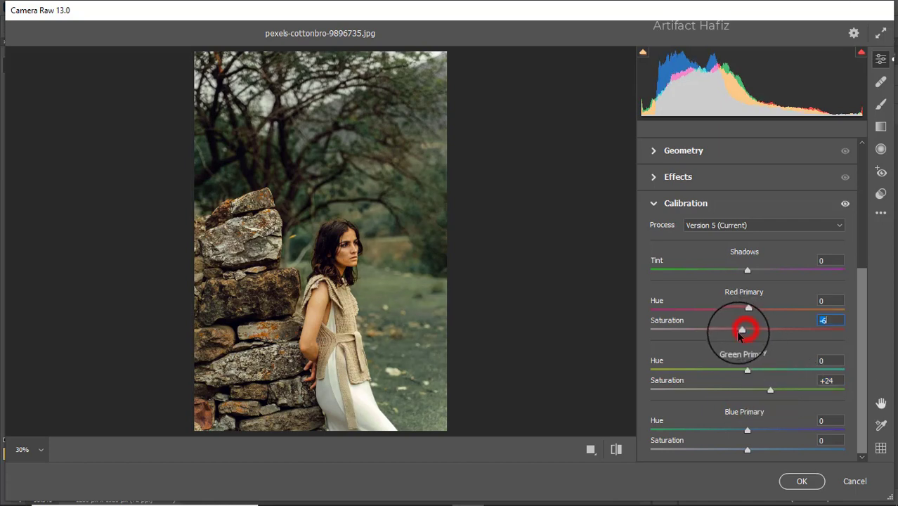
pyautogui.moveTo(747, 452); pyautogui.dragTo(737, 453)
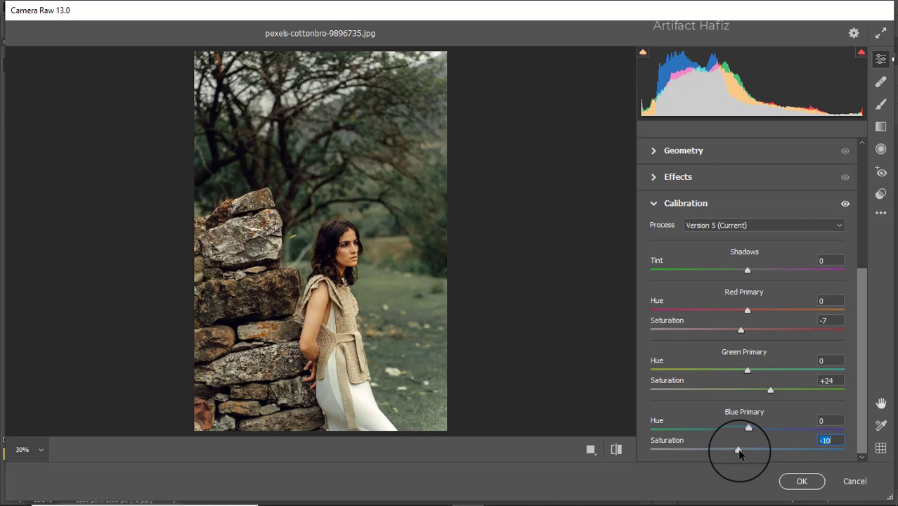
# Add a graduated filter from the photo's bottom edge up to the woman's face and set its exposure to -1.10.
pyautogui.click(881, 128)
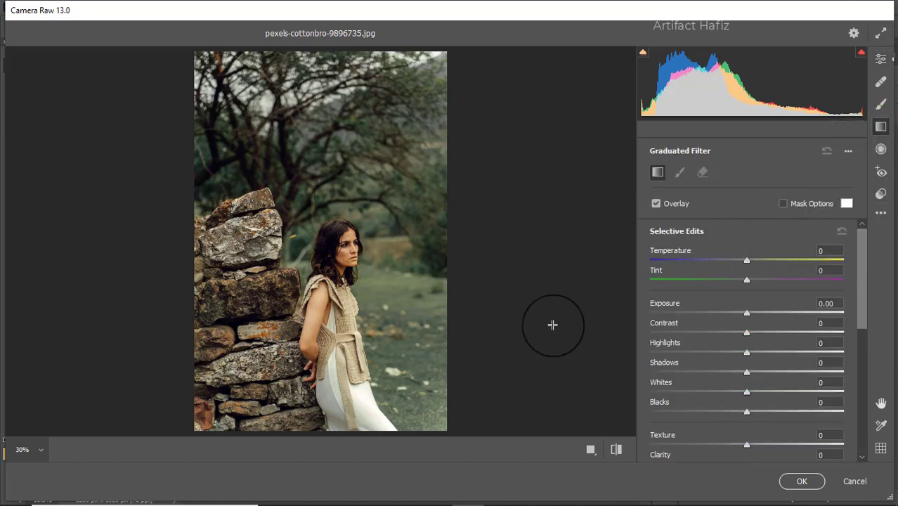
pyautogui.moveTo(311, 429); pyautogui.dragTo(312, 363)
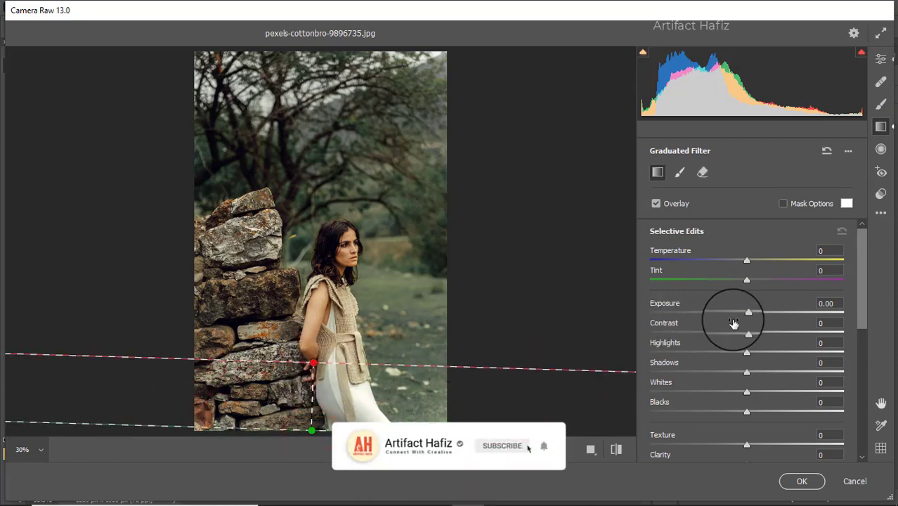
pyautogui.moveTo(746, 312); pyautogui.dragTo(713, 312)
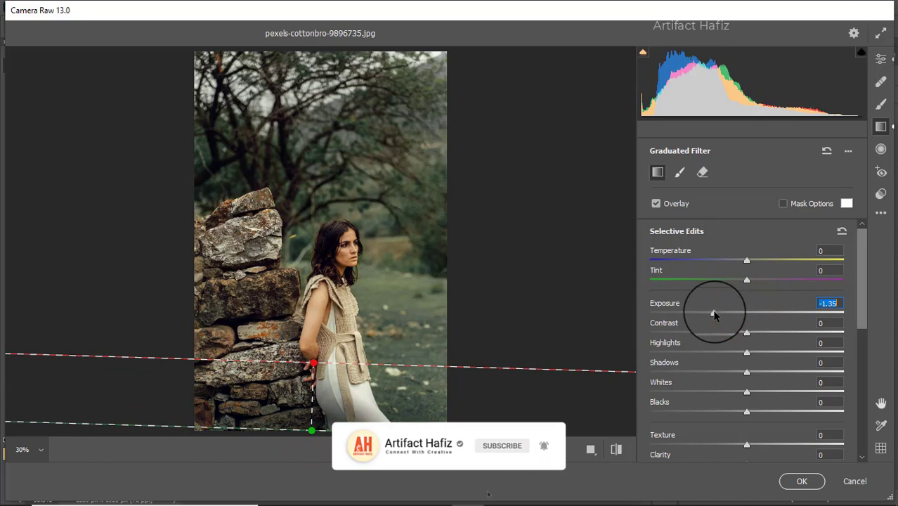
pyautogui.moveTo(311, 377); pyautogui.dragTo(320, 264)
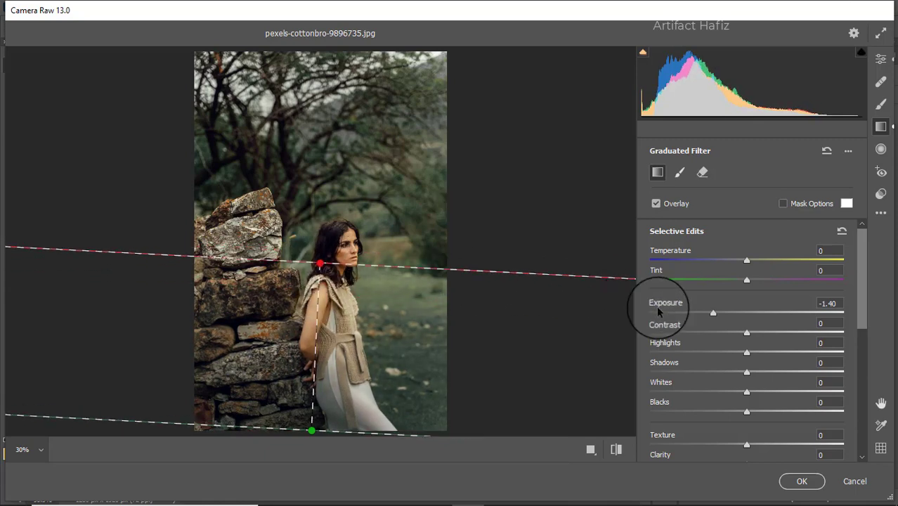
pyautogui.moveTo(712, 313); pyautogui.dragTo(721, 315)
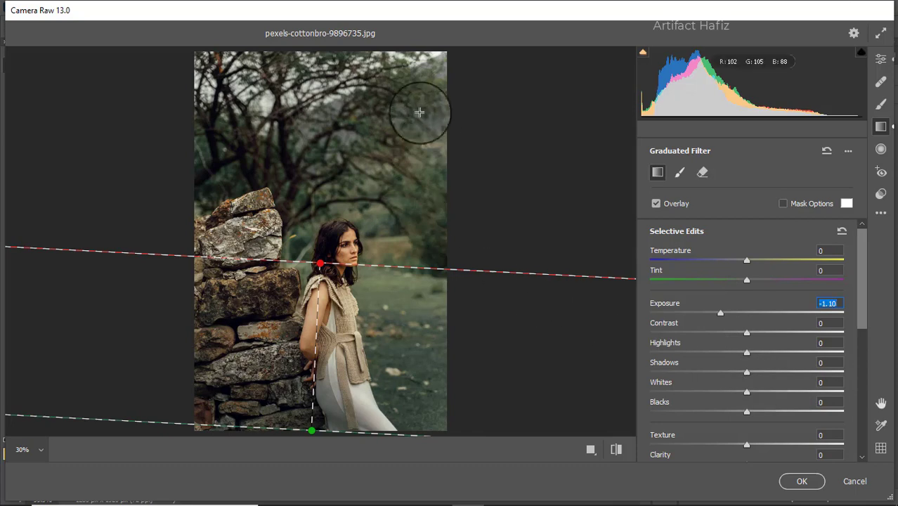
# Add graduated filters from the photo's upper-right area with exposure +0.45 and from its upper-left corner with exposure -0.40 and blacks +6.
pyautogui.moveTo(415, 90); pyautogui.dragTo(320, 264)
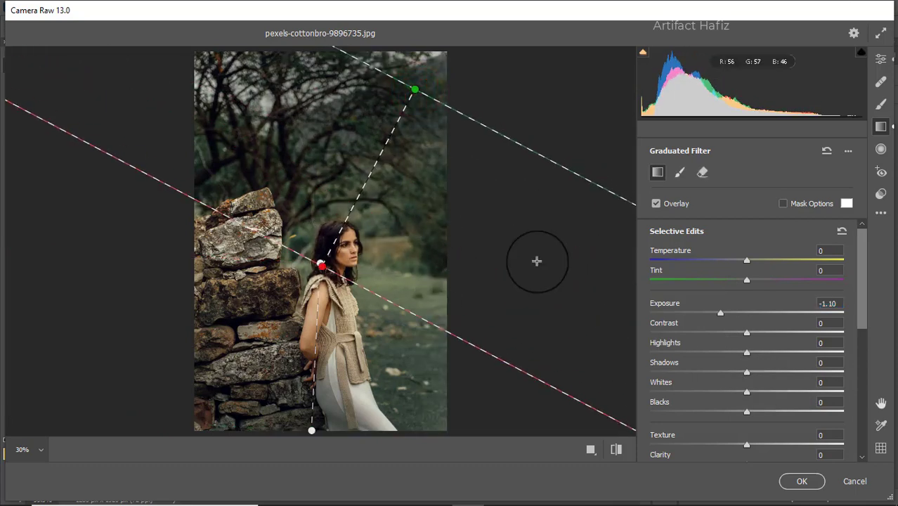
pyautogui.moveTo(720, 313); pyautogui.dragTo(758, 320)
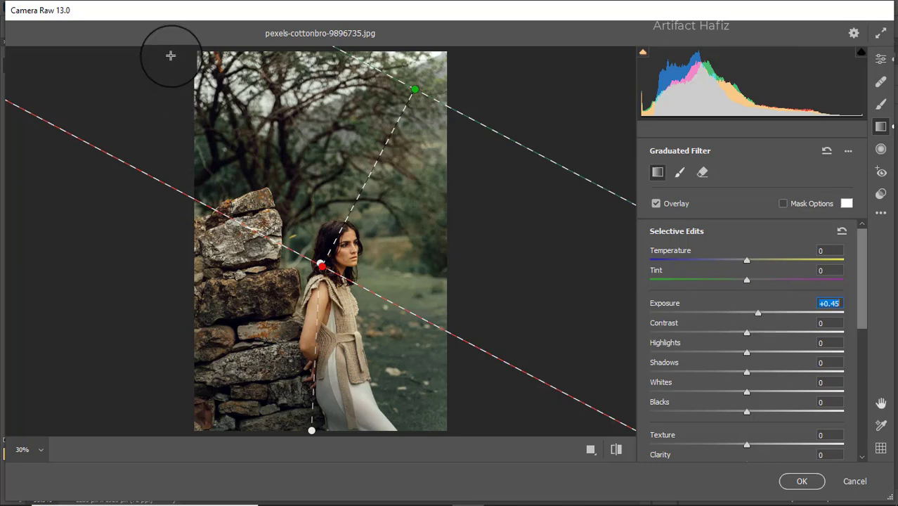
pyautogui.moveTo(171, 56); pyautogui.dragTo(321, 220)
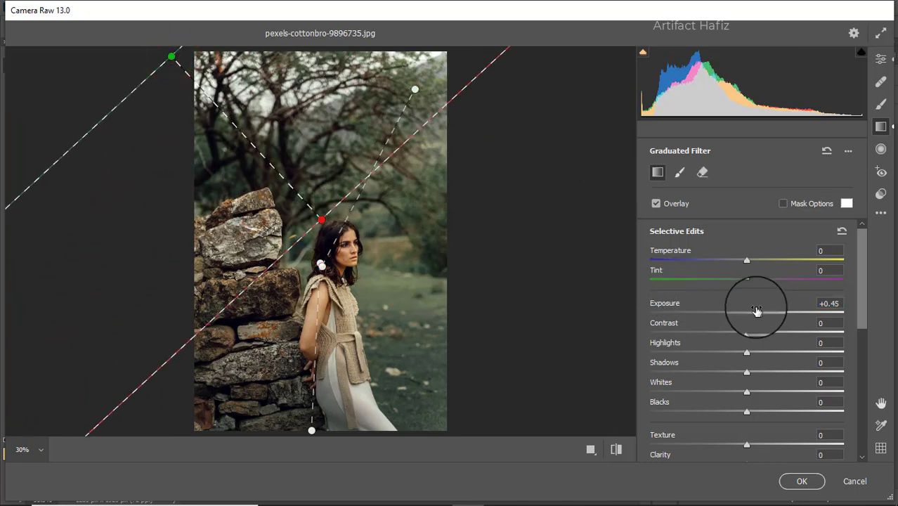
pyautogui.moveTo(756, 312); pyautogui.dragTo(733, 321)
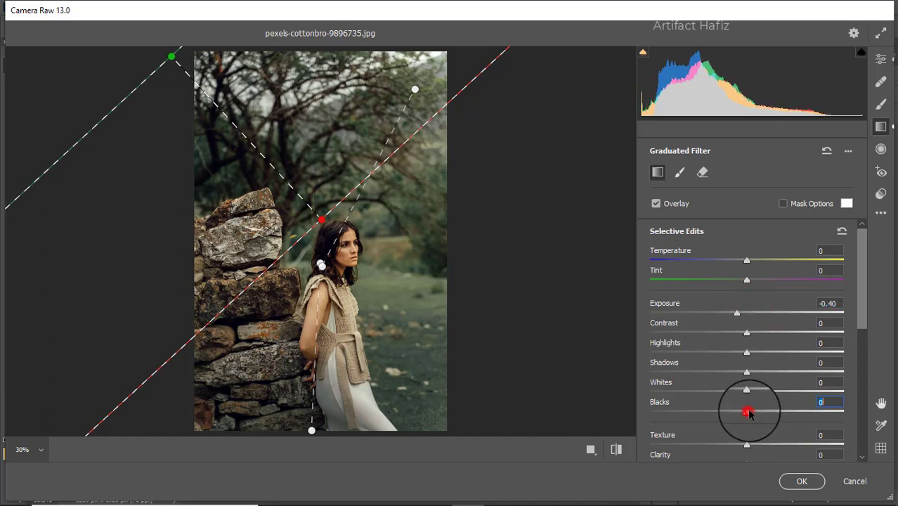
pyautogui.moveTo(748, 414)
pyautogui.mouseDown()
pyautogui.moveTo(773, 413)
pyautogui.moveTo(756, 414)
pyautogui.mouseUp()
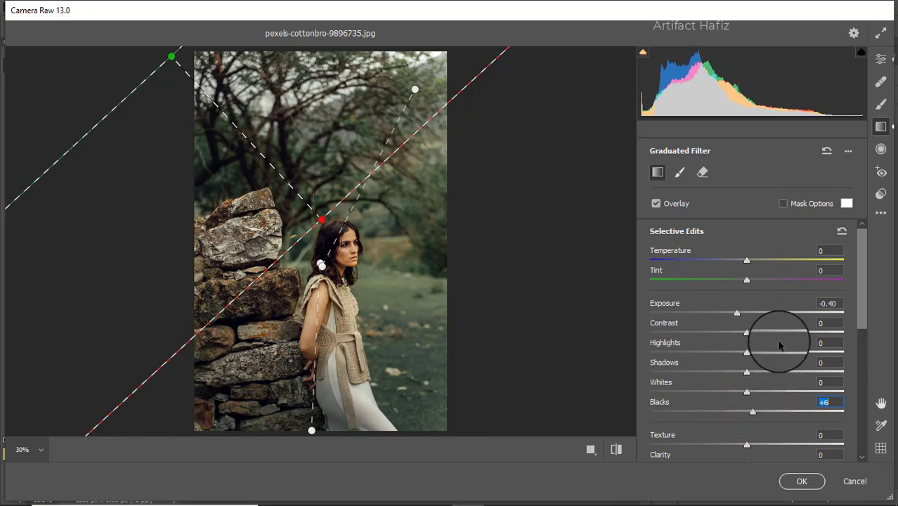
# Compare the before and after versions side by side, and apply the Camera Raw edits to the merged layer.
pyautogui.click(879, 60)
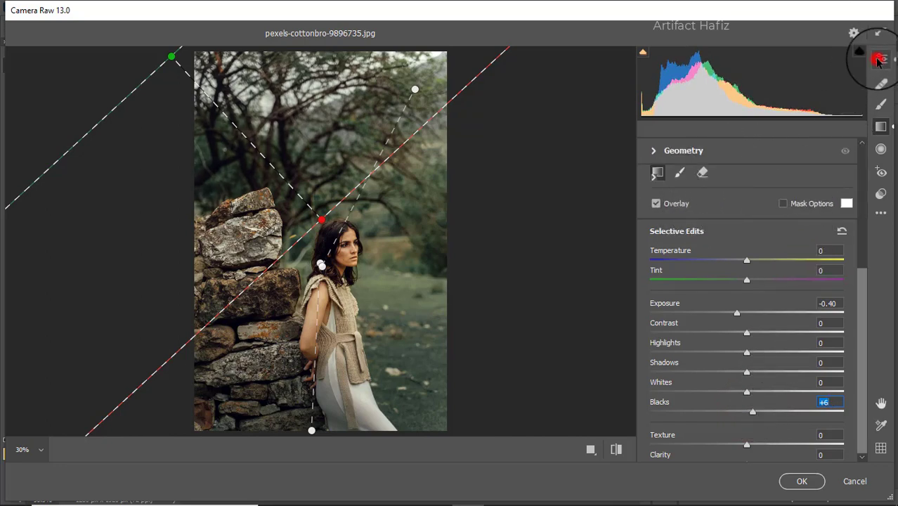
pyautogui.click(590, 449)
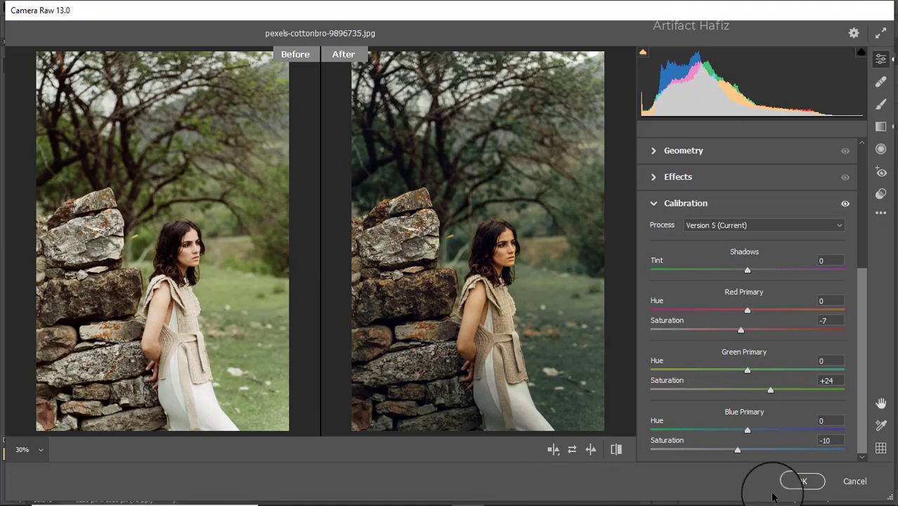
pyautogui.click(796, 483)
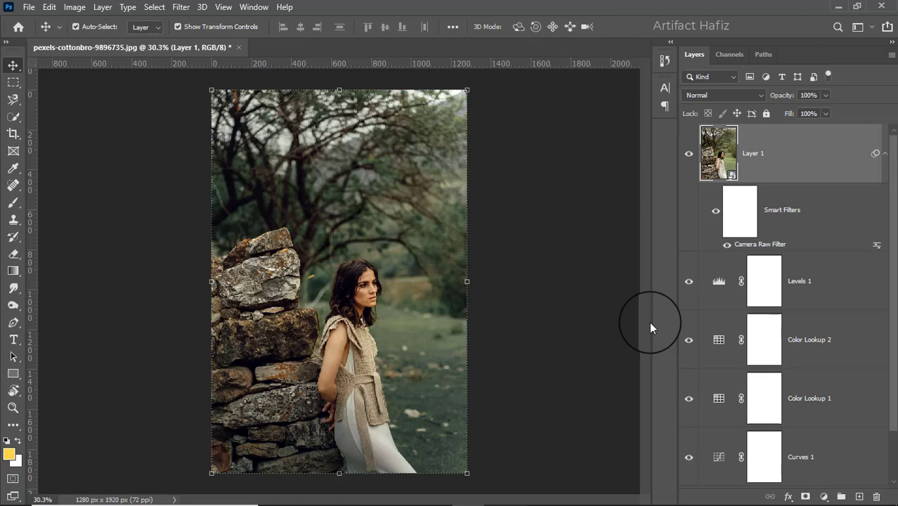
# Repeatedly isolate the Background layer and restore the other layers to compare the original photo with the graded result.
pyautogui.scroll(-2, 701, 385)
pyautogui.keyDown('alt'); pyautogui.click(690, 463); pyautogui.keyUp('alt')
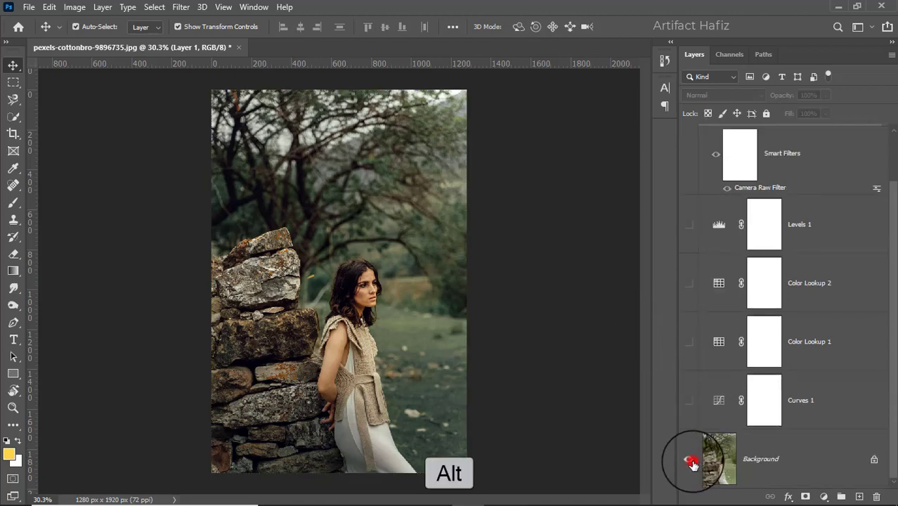
pyautogui.keyDown('alt'); pyautogui.click(690, 463); pyautogui.keyUp('alt')
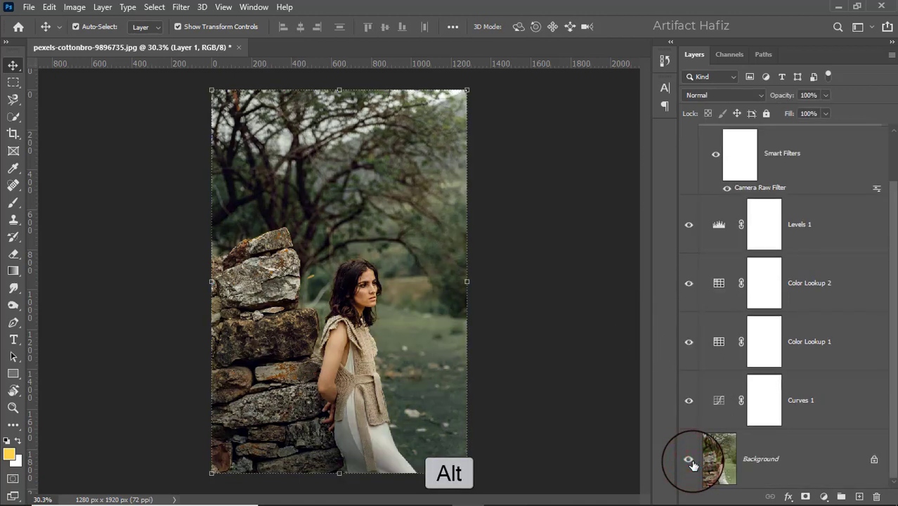
pyautogui.keyDown('alt'); pyautogui.click(690, 461); pyautogui.keyUp('alt')
pyautogui.keyDown('alt'); pyautogui.click(690, 461); pyautogui.keyUp('alt')
pyautogui.keyDown('alt'); pyautogui.click(690, 461); pyautogui.keyUp('alt')
pyautogui.keyDown('alt'); pyautogui.click(689, 461); pyautogui.keyUp('alt')
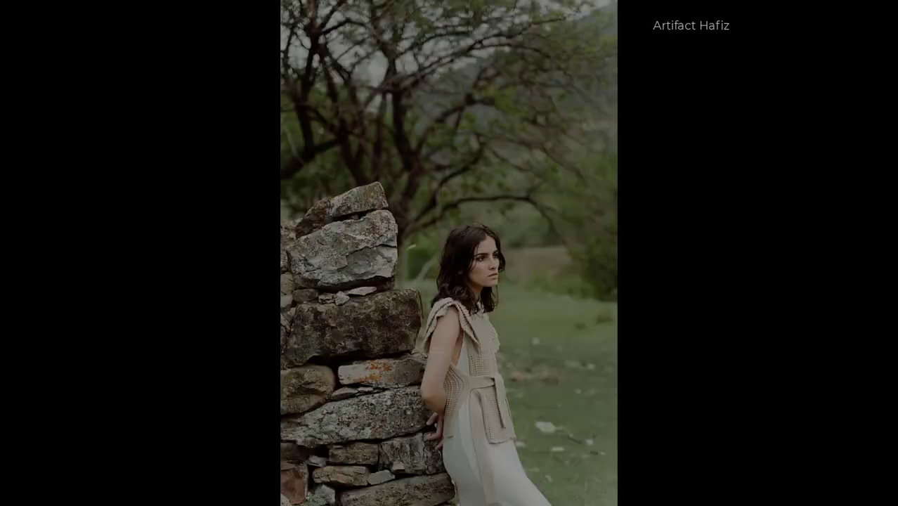